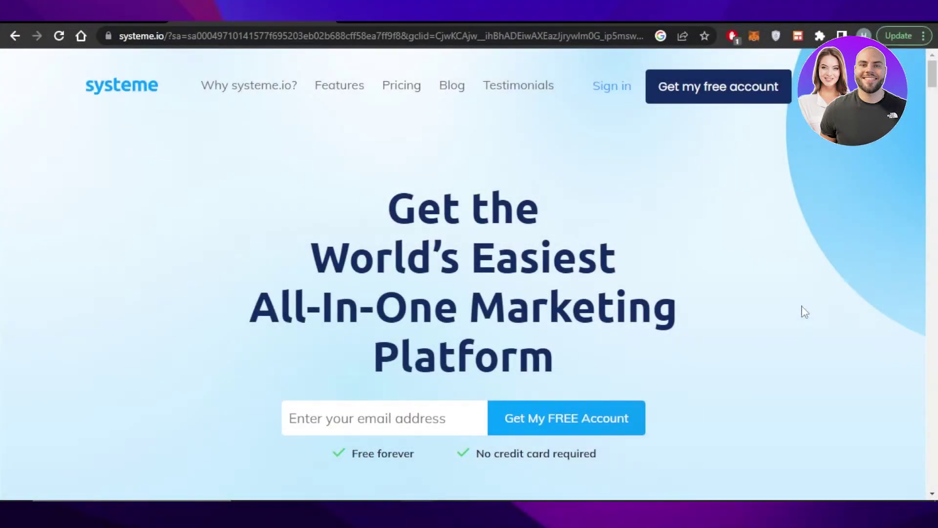
Go to Contacts > Contacts from the top navigation bar
{"action": "left_click_drag", "start_coordinate": [934, 78], "coordinate": [934, 55]}
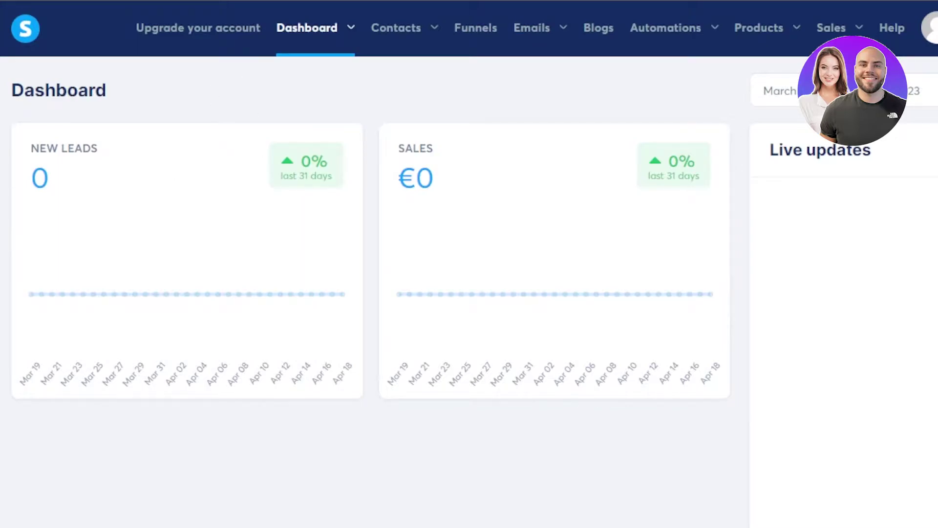
{"action": "mouse_move", "coordinate": [167, 279]}
{"action": "mouse_move", "coordinate": [352, 34]}
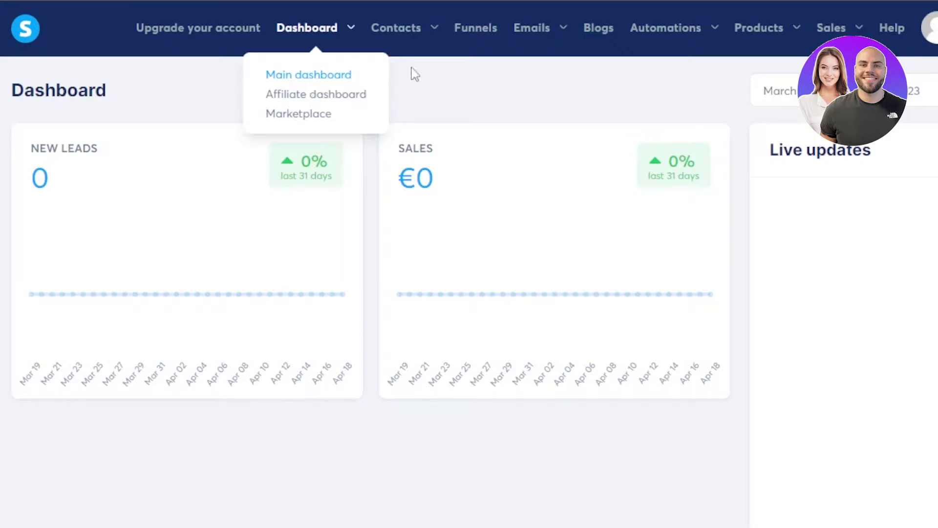
{"action": "mouse_move", "coordinate": [434, 31]}
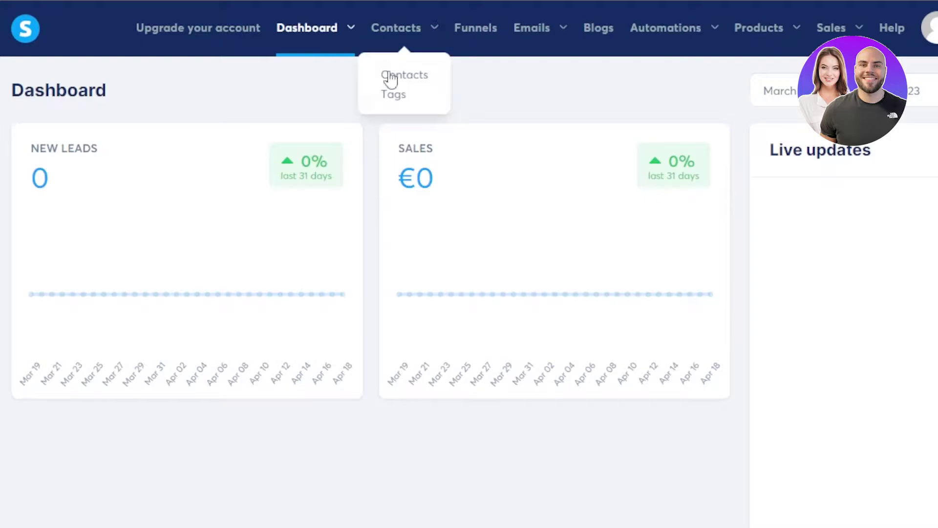
{"action": "mouse_move", "coordinate": [535, 34]}
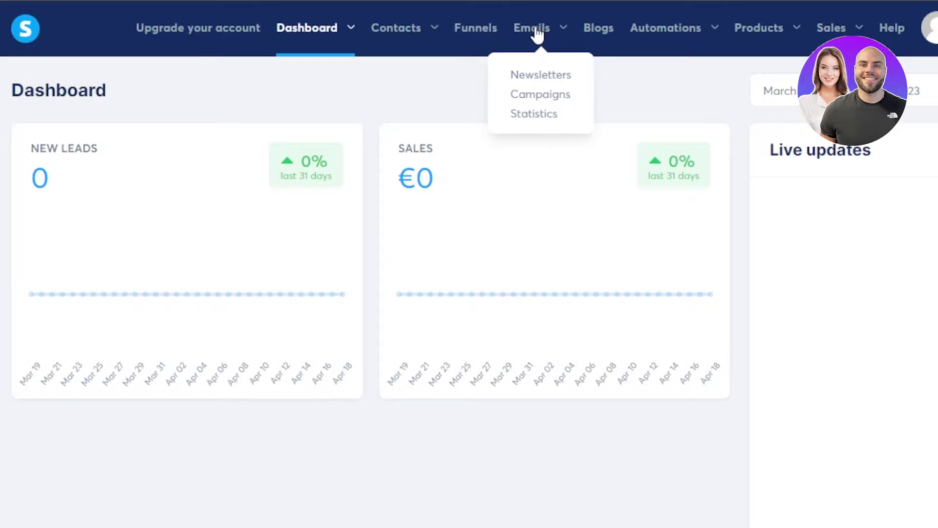
{"action": "mouse_move", "coordinate": [674, 37]}
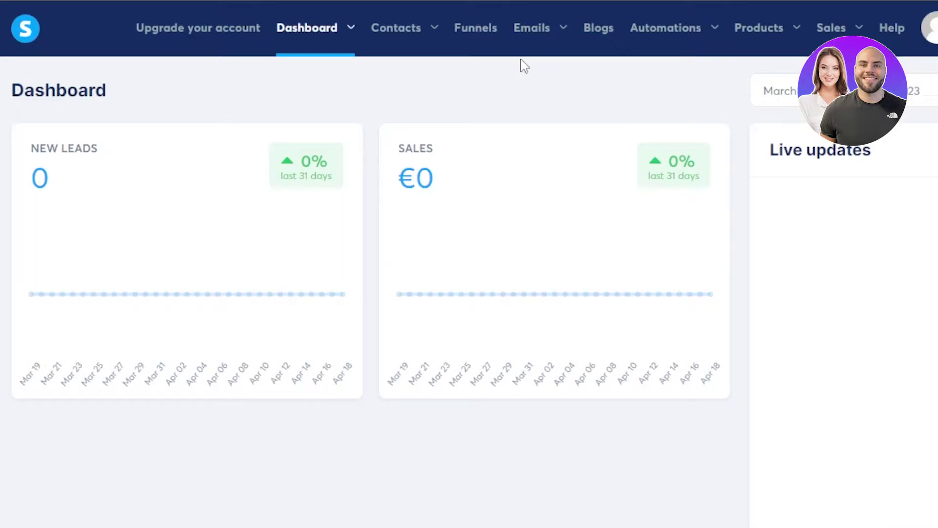
{"action": "left_click", "coordinate": [402, 75]}
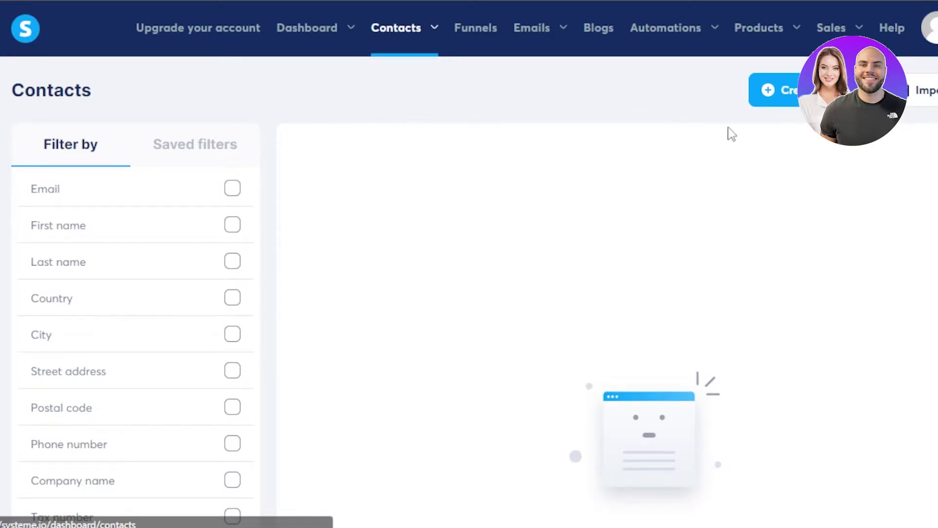
Start a new contact and paste the contact's e-mail address into Email
{"action": "left_click", "coordinate": [784, 92]}
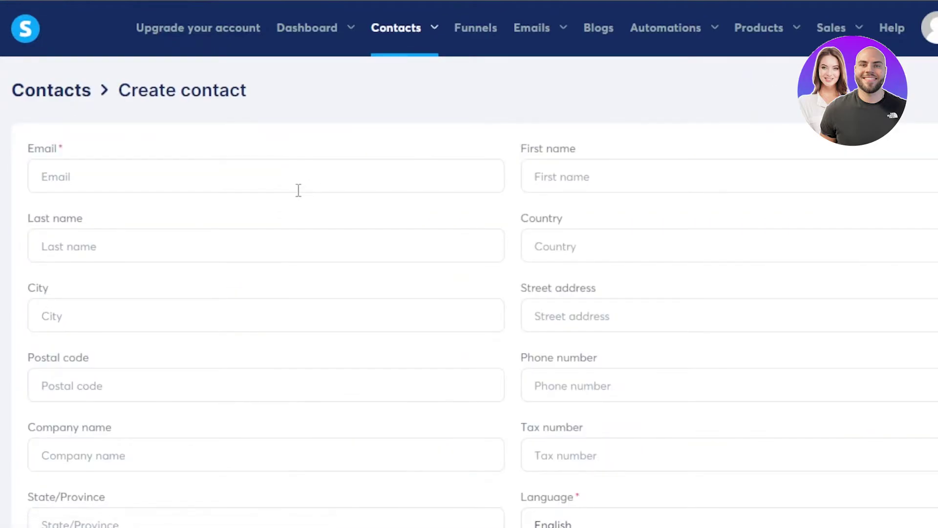
{"action": "scroll", "coordinate": [345, 167], "scroll_direction": "down", "scroll_amount": 3}
{"action": "scroll", "coordinate": [346, 168], "scroll_direction": "up", "scroll_amount": 2}
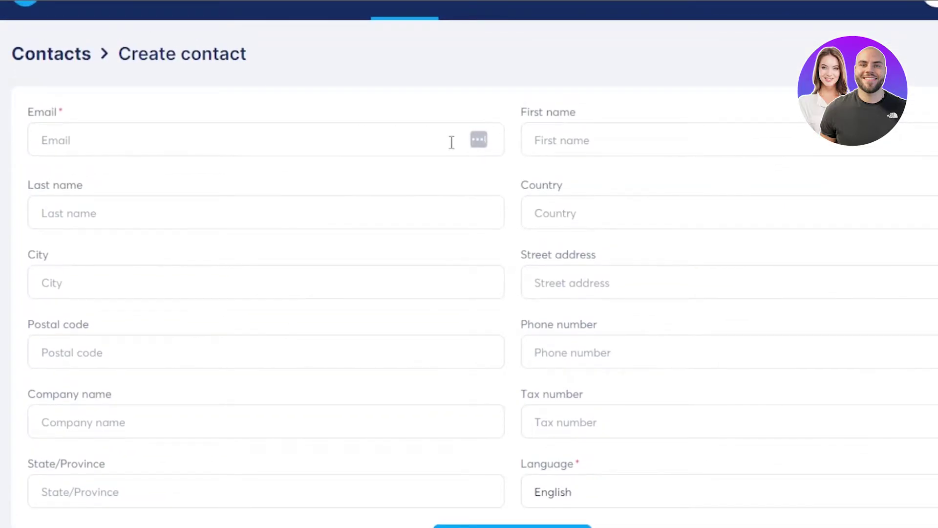
{"action": "left_click", "coordinate": [196, 136]}
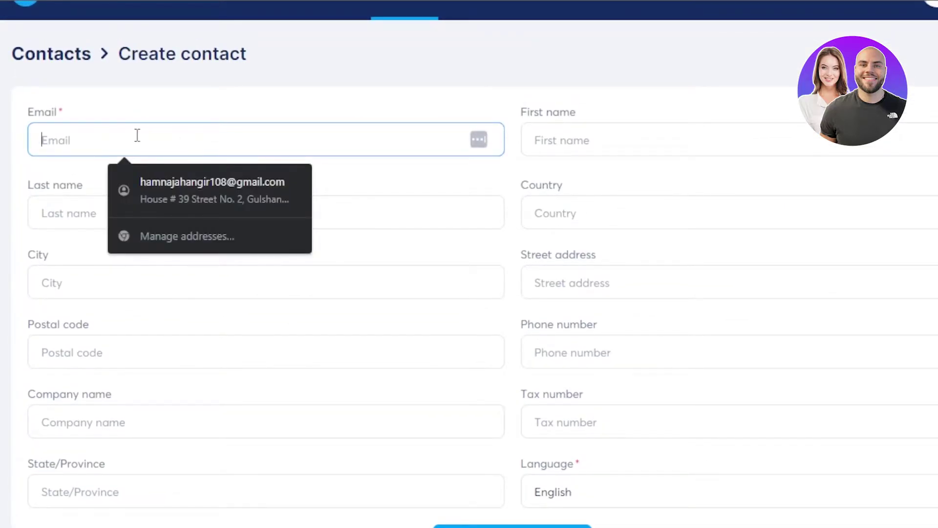
{"action": "type", "text": "h"}
{"action": "key", "text": "BackSpace"}
{"action": "type", "text": "y"}
{"action": "key", "text": "BackSpace"}
{"action": "key", "text": "ctrl+v"}
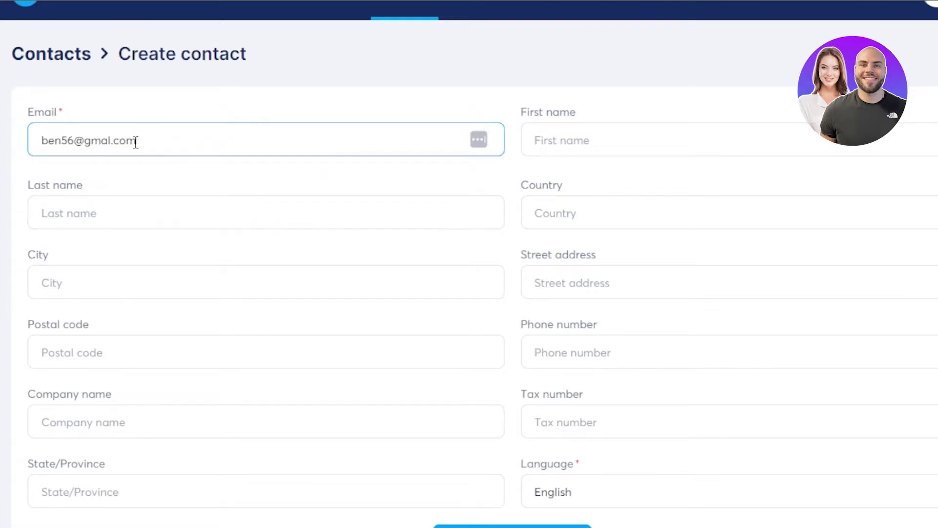
Fill in the contact's first name and last name
{"action": "left_click", "coordinate": [120, 211]}
{"action": "left_click", "coordinate": [649, 147]}
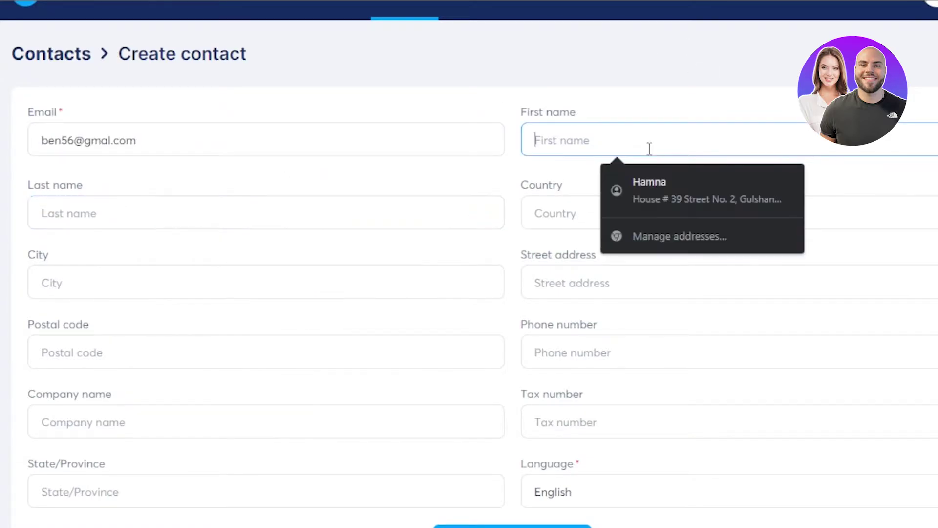
{"action": "type", "text": "ben"}
{"action": "left_click", "coordinate": [384, 221]}
{"action": "type", "text": "dan"}
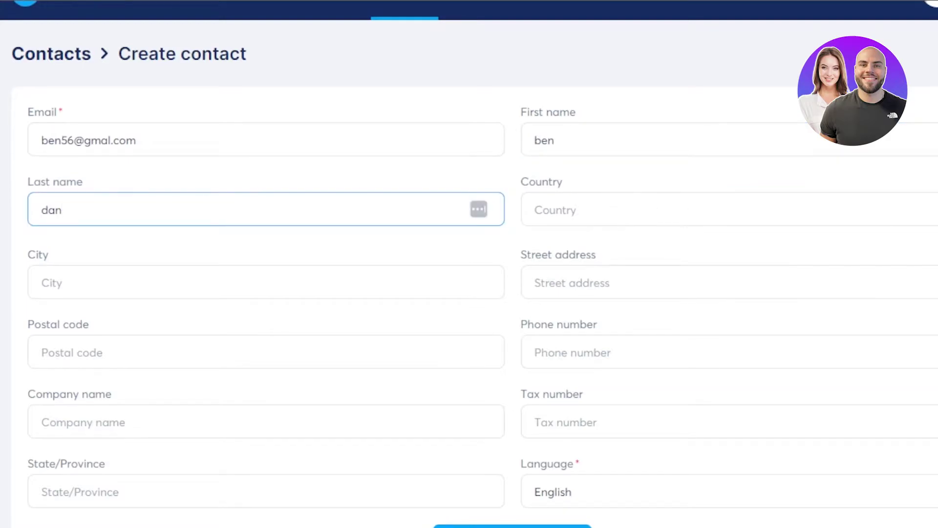
{"action": "scroll", "coordinate": [469, 263], "scroll_direction": "down", "scroll_amount": 2}
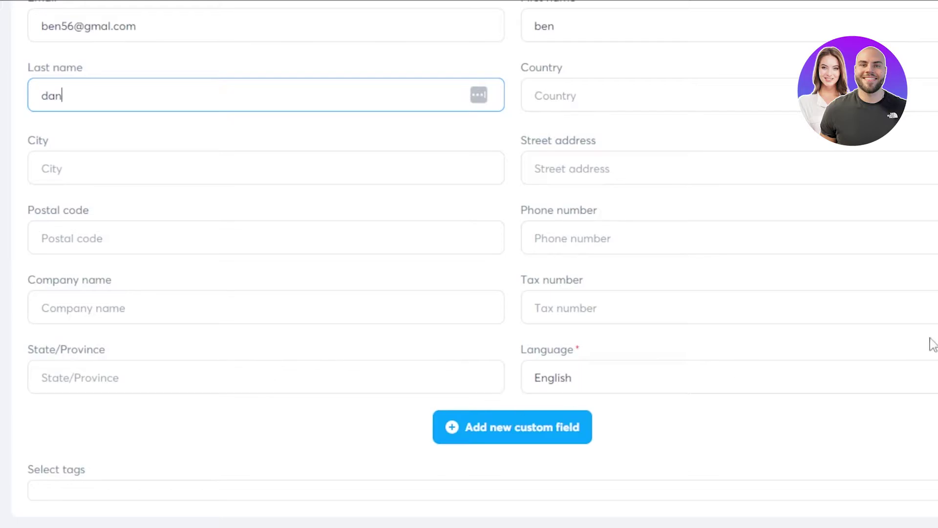
{"action": "scroll", "coordinate": [469, 264], "scroll_direction": "up", "scroll_amount": 3}
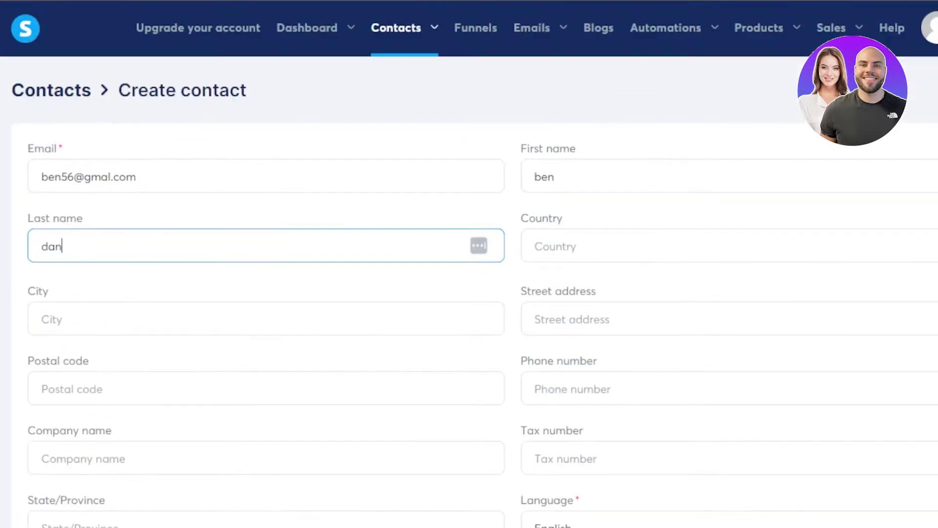
{"action": "mouse_move", "coordinate": [535, 62]}
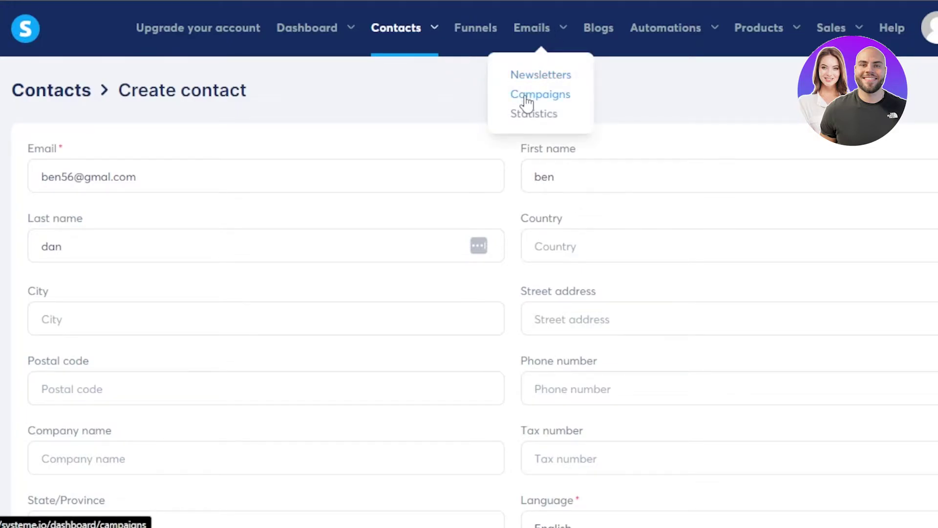
Go to Emails > Campaigns to show the empty campaign list
{"action": "left_click", "coordinate": [552, 101]}
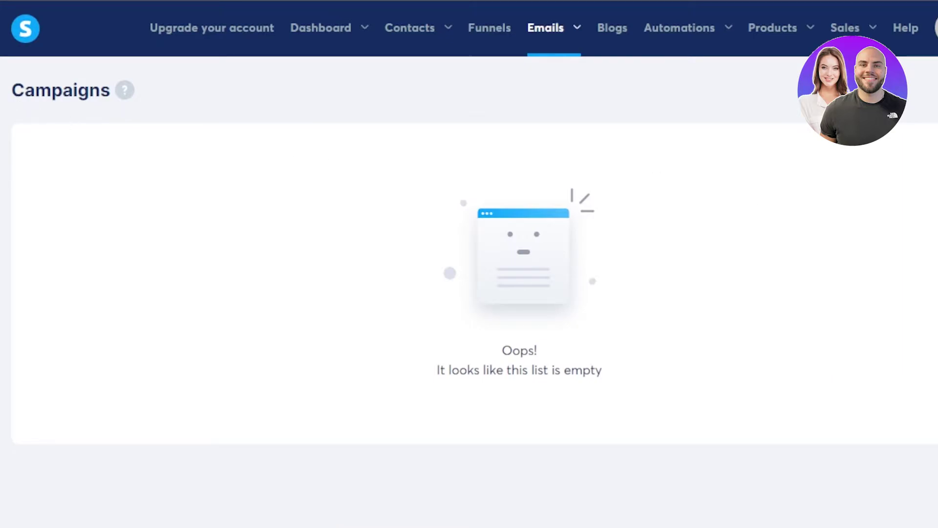
Create and save a campaign with name 'new test' and description 'new test'
{"action": "left_click", "coordinate": [914, 90]}
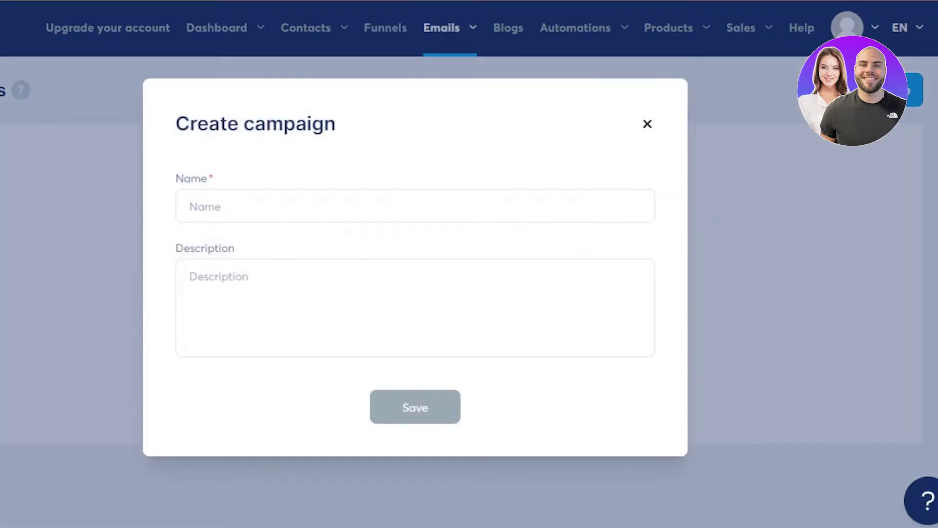
{"action": "left_click", "coordinate": [248, 206]}
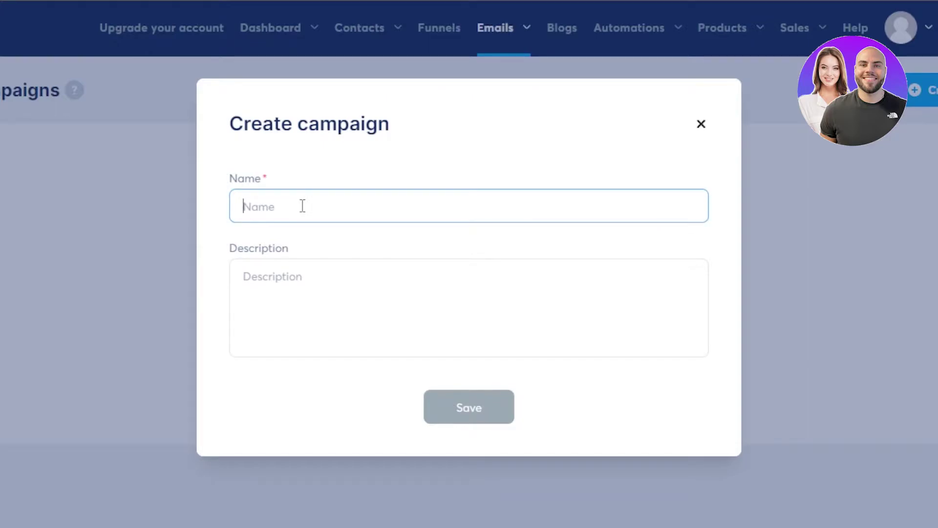
{"action": "type", "text": "new"}
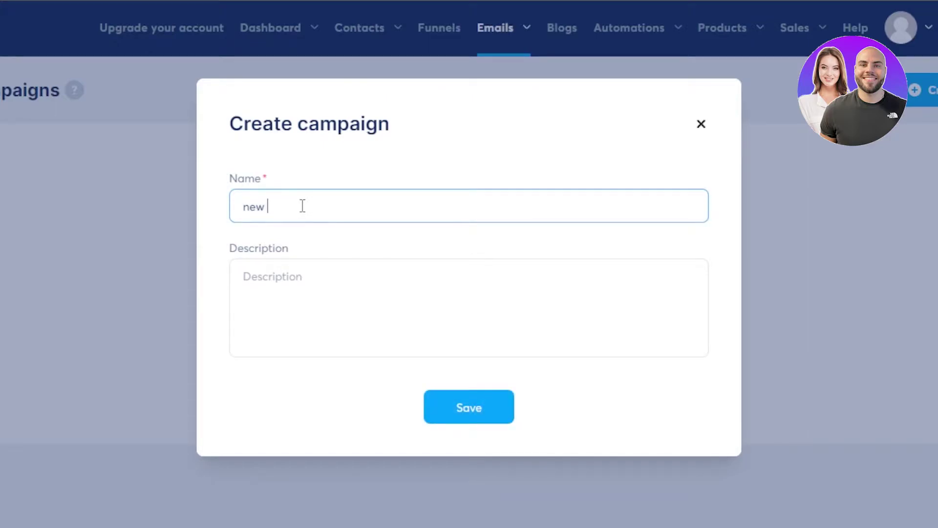
{"action": "type", "text": " test"}
{"action": "left_click", "coordinate": [312, 279]}
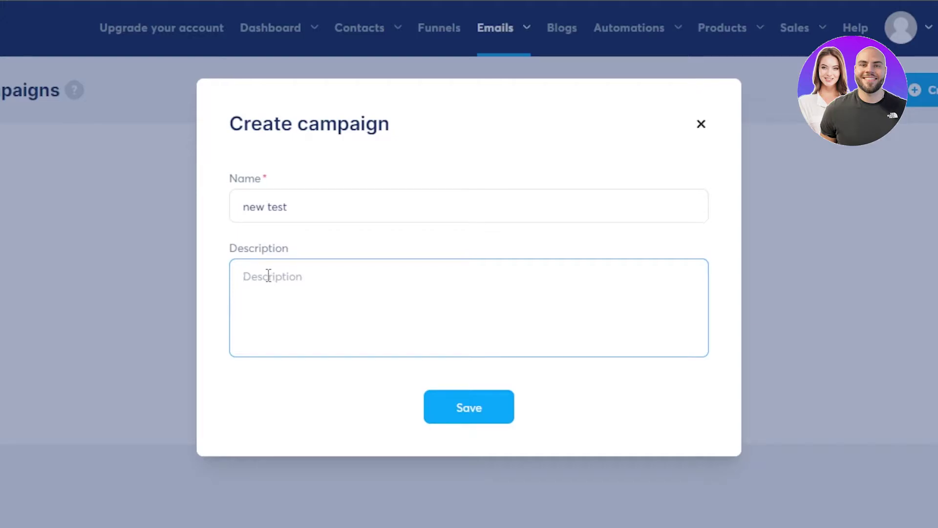
{"action": "type", "text": "new test"}
{"action": "left_click", "coordinate": [467, 410]}
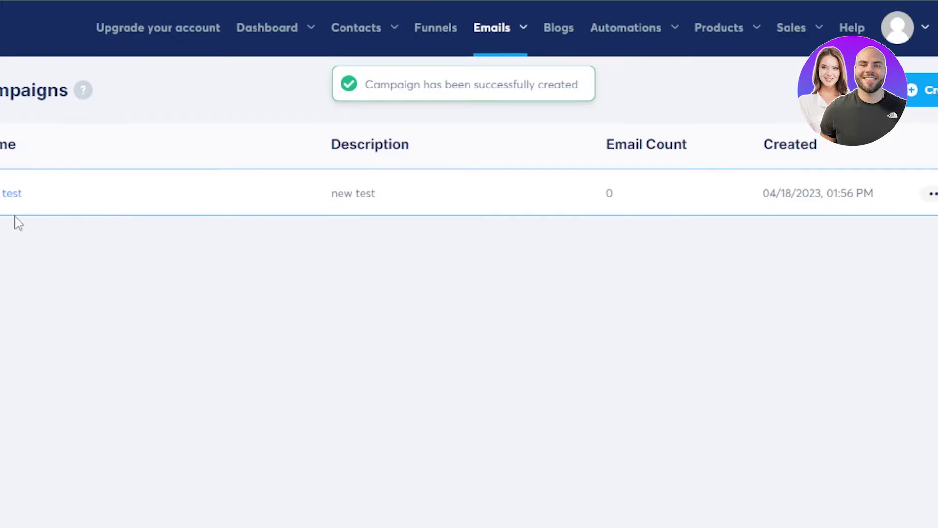
{"action": "left_click", "coordinate": [891, 197]}
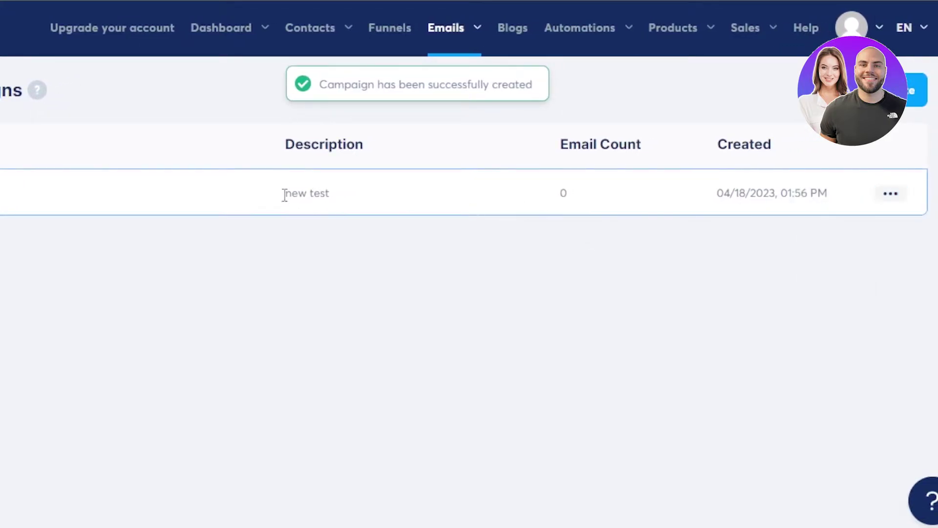
Add a new email to the campaign with the sender's name and subject 'NEW PRODUCT'
{"action": "left_click", "coordinate": [96, 203]}
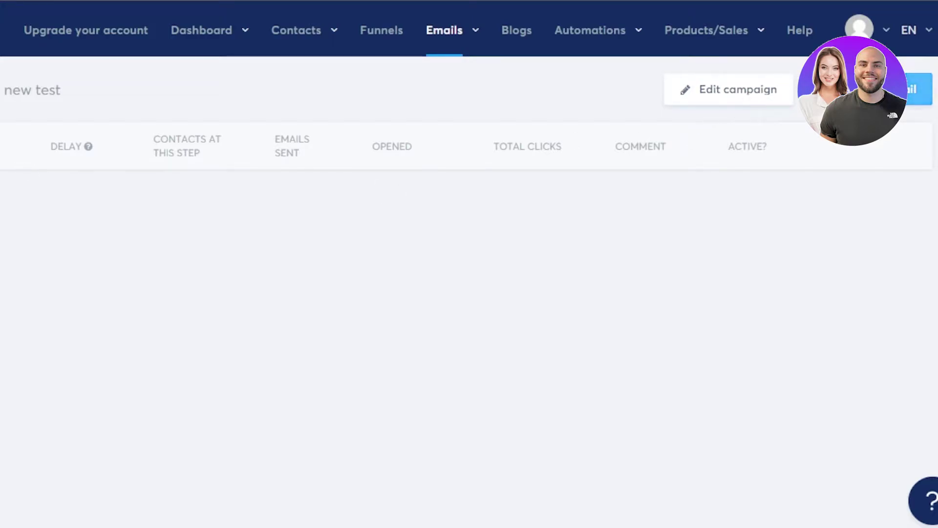
{"action": "left_click", "coordinate": [918, 89]}
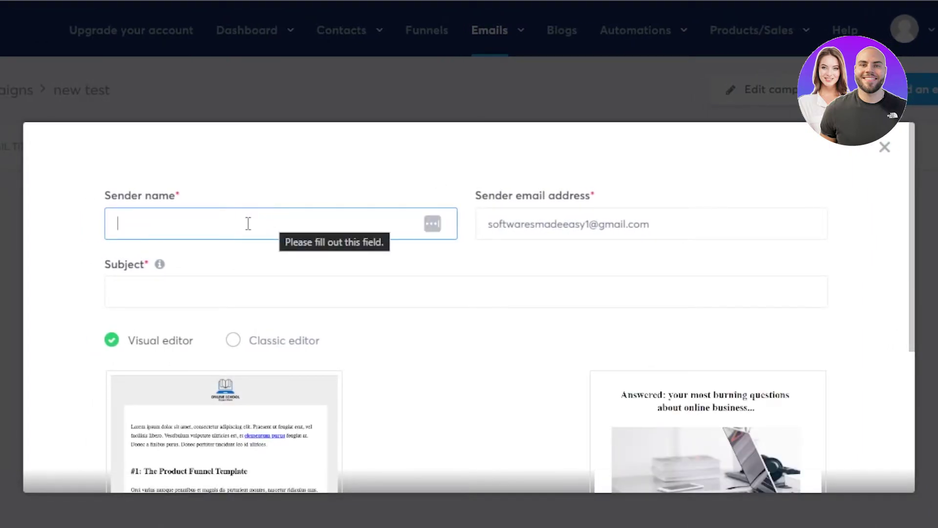
{"action": "left_click", "coordinate": [248, 224]}
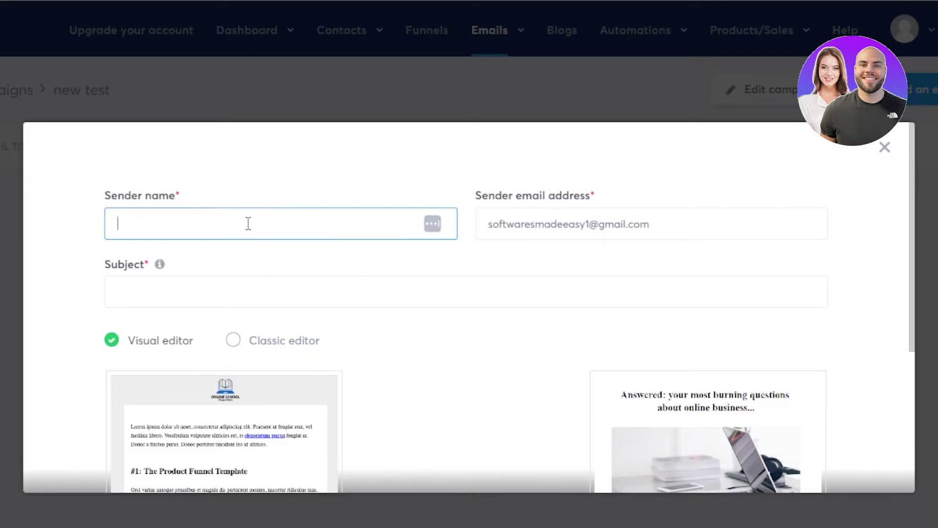
{"action": "type", "text": "SARA RODRIGUEZ"}
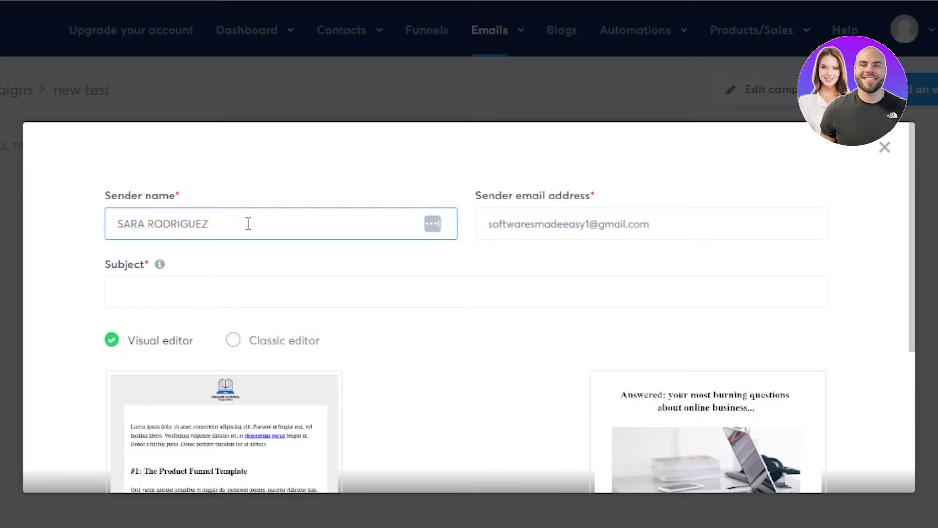
{"action": "left_click", "coordinate": [234, 288]}
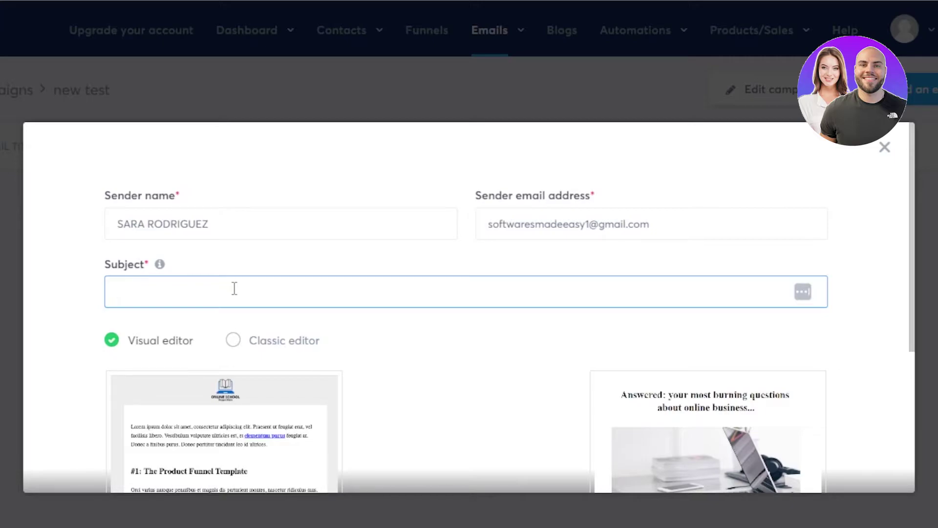
{"action": "type", "text": "NEW PRODUCT"}
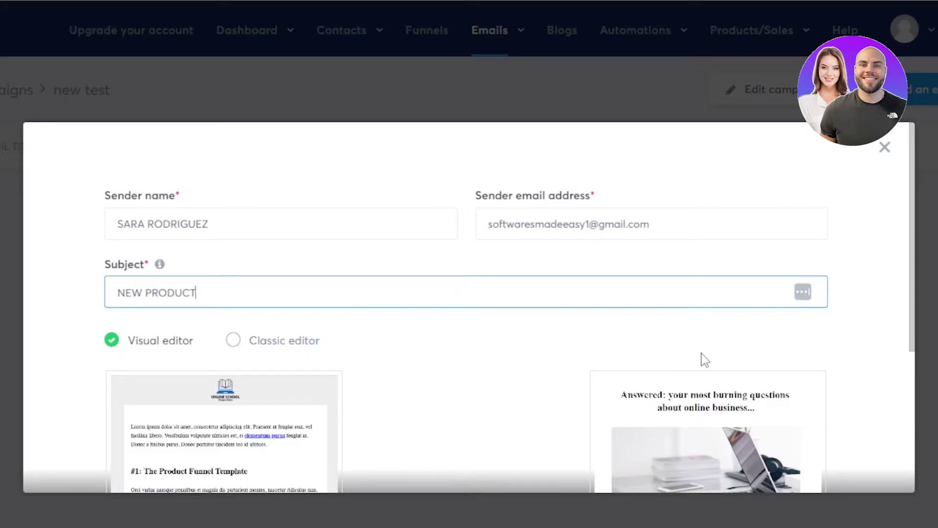
Choose the visual editor and create the email from the Product Funnel Template
{"action": "left_click_drag", "start_coordinate": [910, 273], "coordinate": [914, 395]}
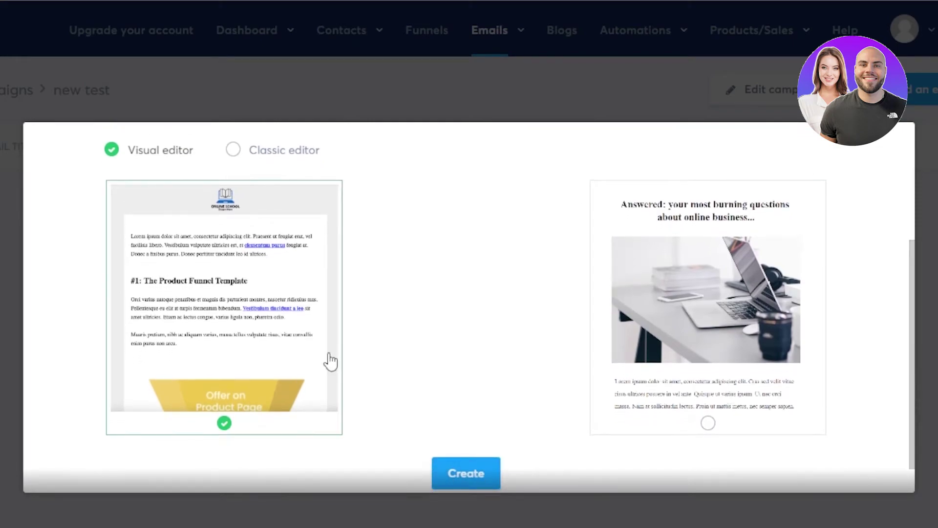
{"action": "left_click", "coordinate": [233, 151]}
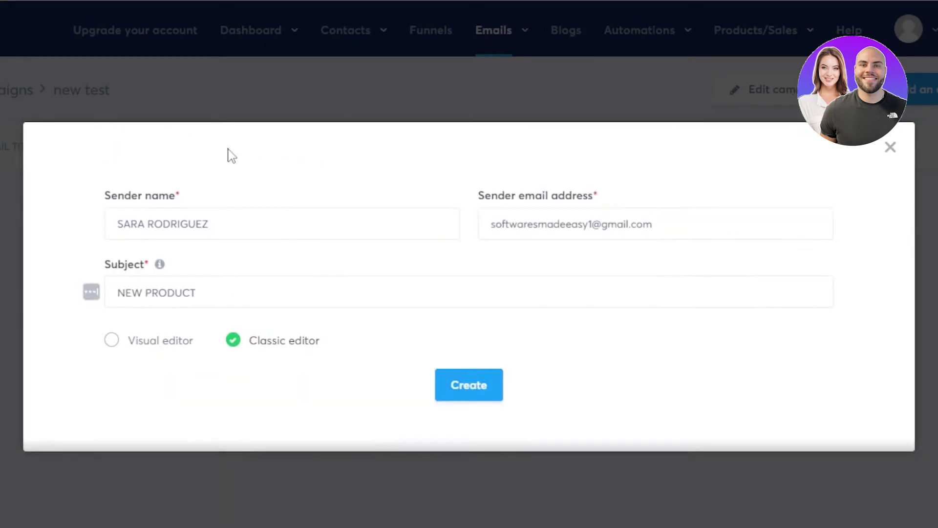
{"action": "left_click", "coordinate": [112, 340]}
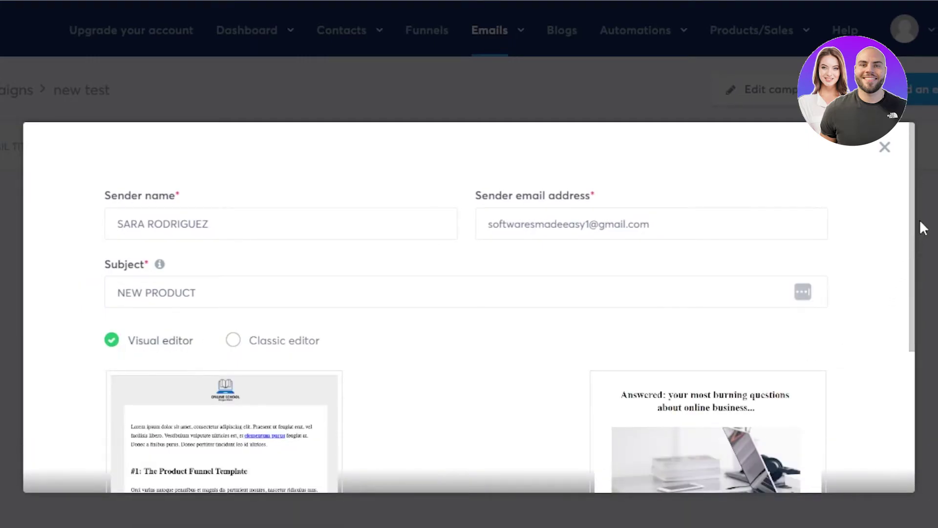
{"action": "left_click_drag", "start_coordinate": [911, 220], "coordinate": [912, 330]}
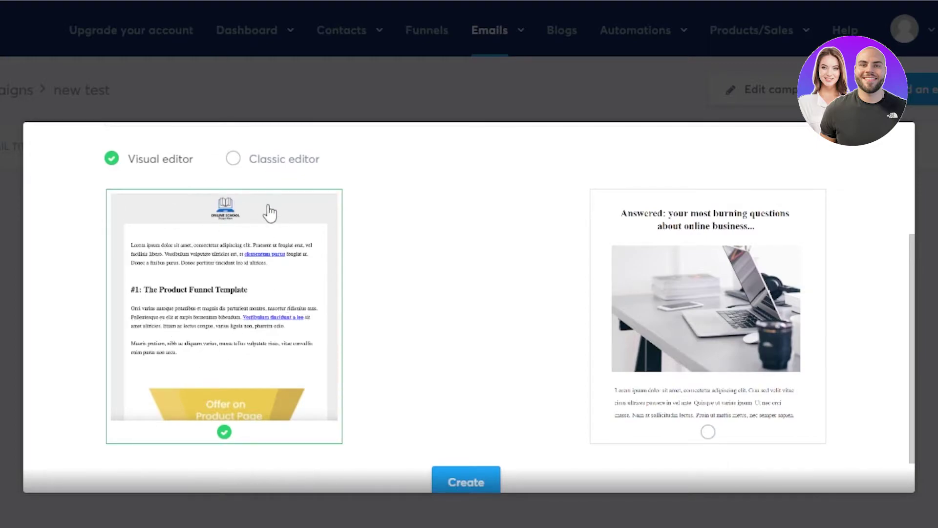
{"action": "left_click", "coordinate": [468, 484]}
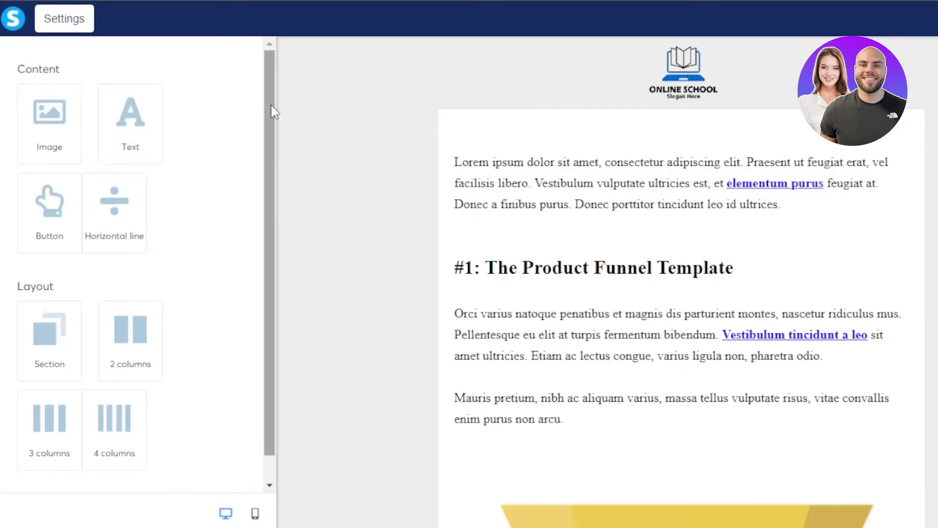
Scroll the element panel and preview to review the Online School template
{"action": "left_click_drag", "start_coordinate": [274, 111], "coordinate": [269, 140]}
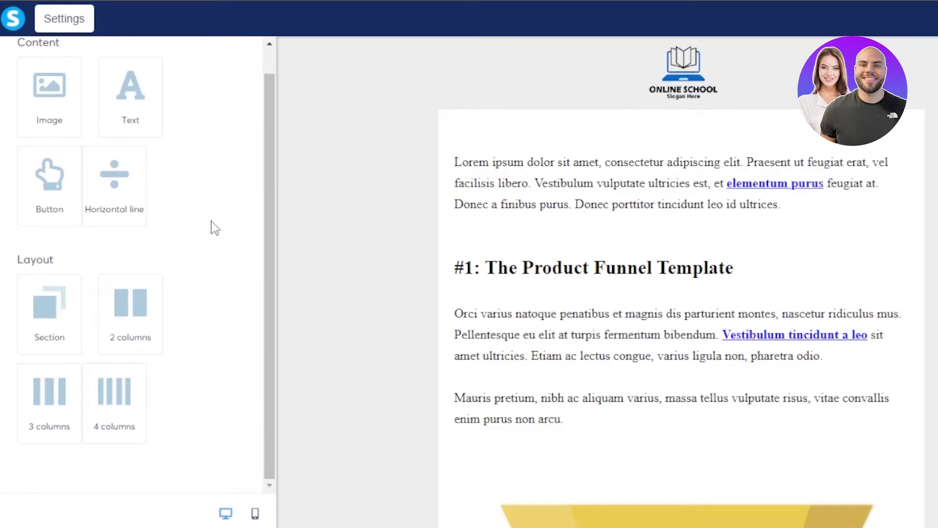
{"action": "left_click_drag", "start_coordinate": [268, 192], "coordinate": [272, 92]}
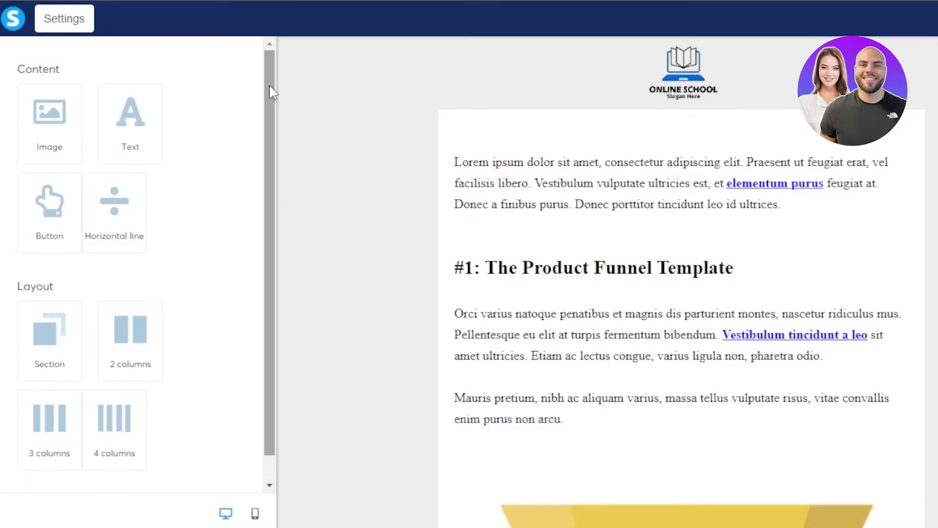
{"action": "scroll", "coordinate": [831, 146], "scroll_direction": "down", "scroll_amount": 6}
{"action": "scroll", "coordinate": [831, 147], "scroll_direction": "up", "scroll_amount": 4}
{"action": "scroll", "coordinate": [785, 67], "scroll_direction": "up", "scroll_amount": 2}
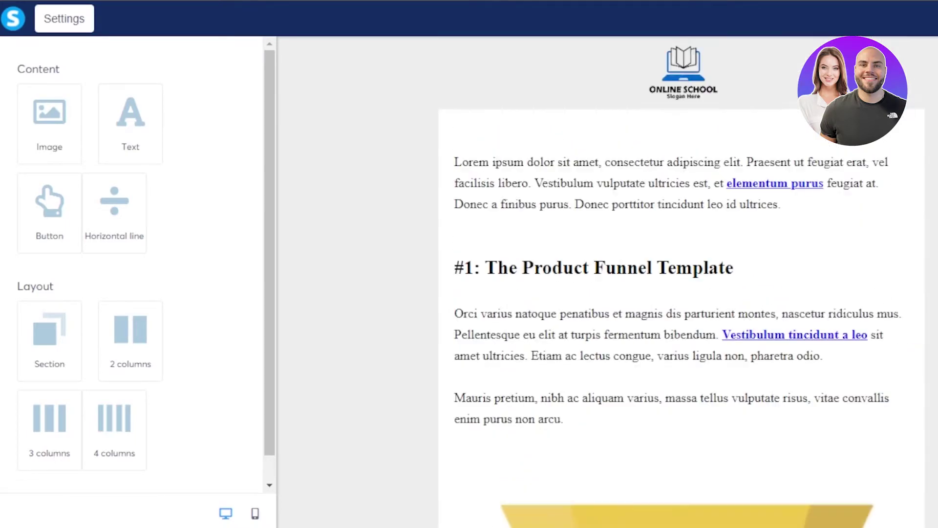
Delete the Online School logo block and the empty section left behind
{"action": "left_click", "coordinate": [674, 78]}
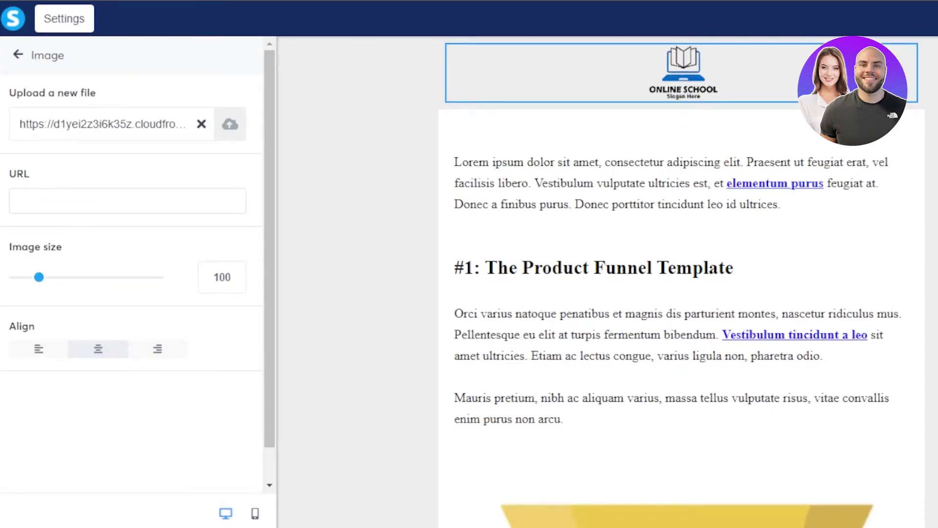
{"action": "key", "text": "Escape"}
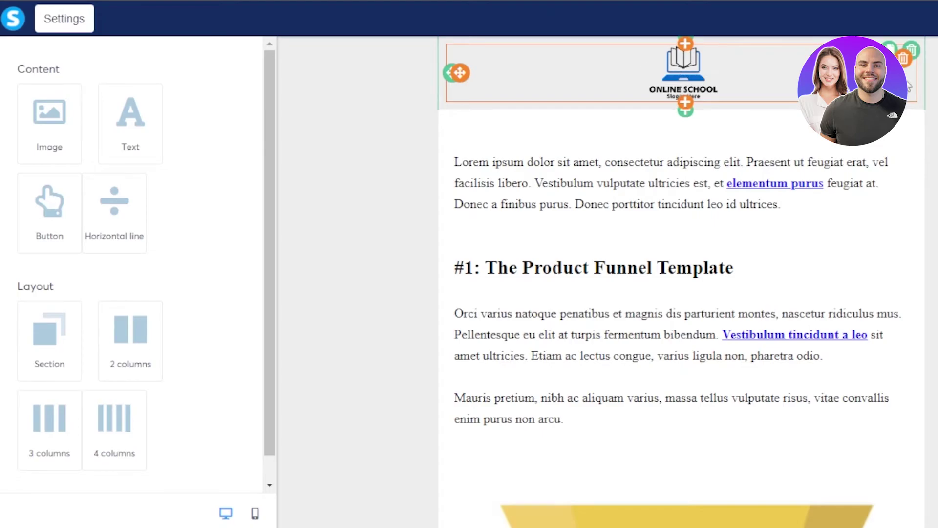
{"action": "left_click", "coordinate": [904, 60]}
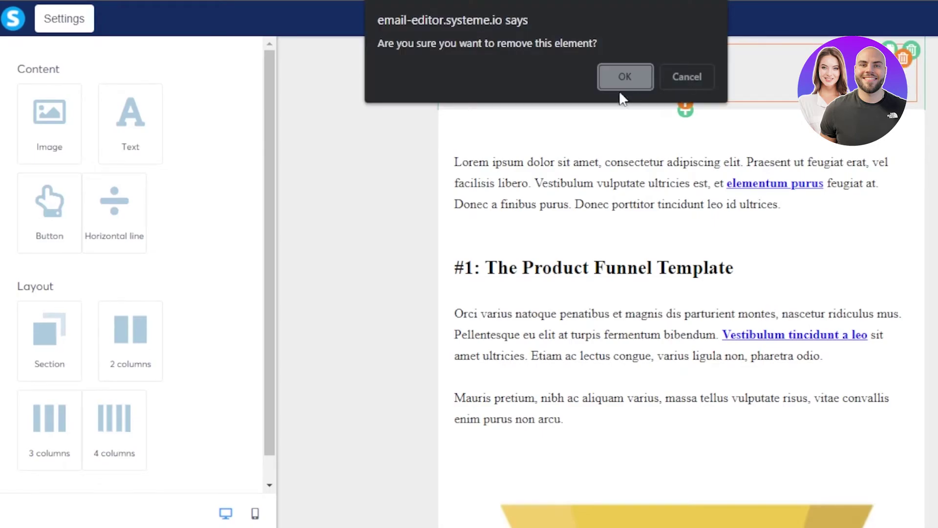
{"action": "left_click", "coordinate": [624, 77]}
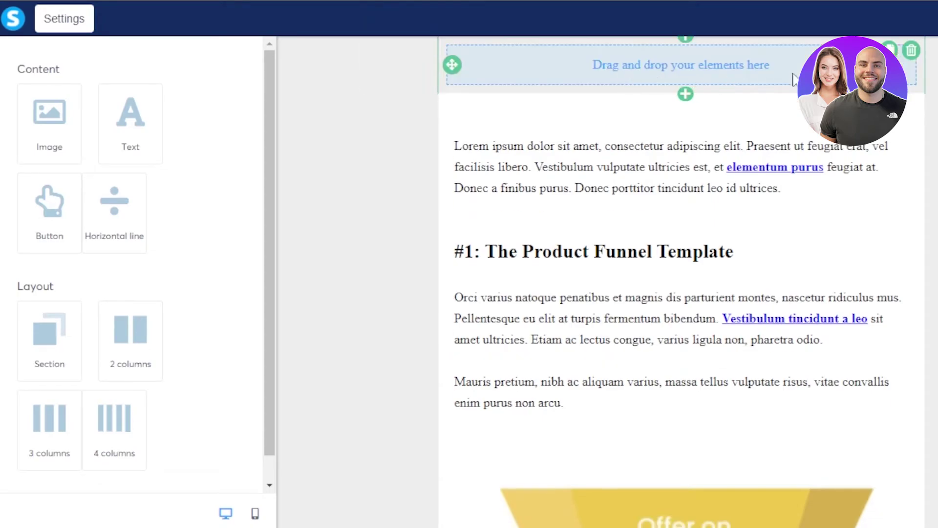
{"action": "left_click", "coordinate": [911, 50]}
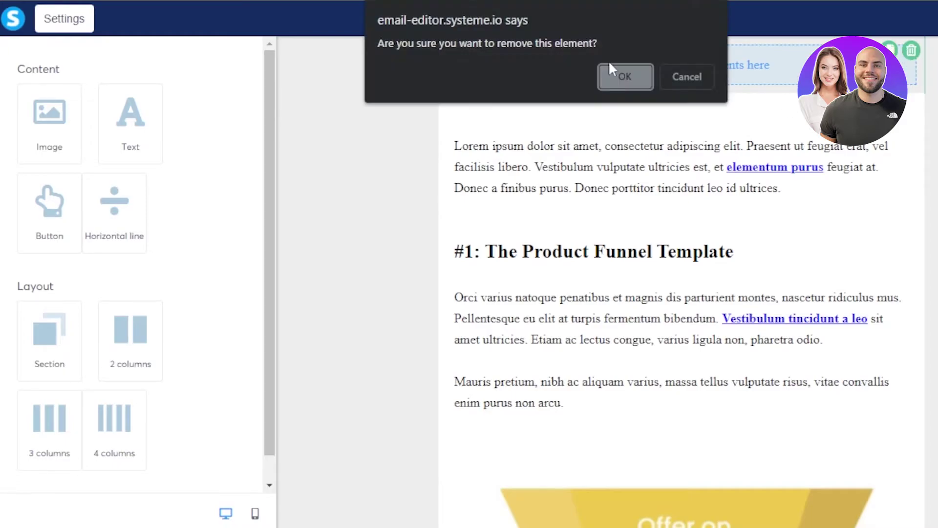
{"action": "left_click", "coordinate": [617, 77]}
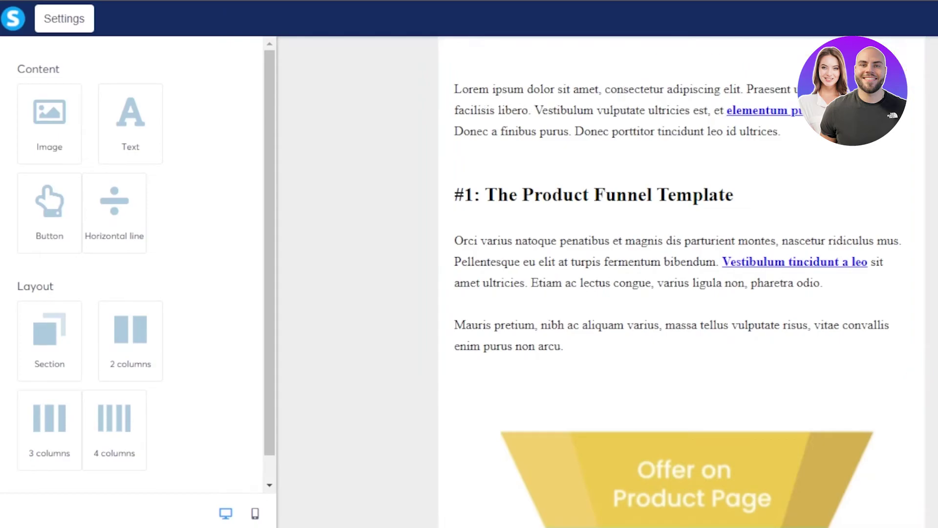
Put the first lorem ipsum text block into edit mode with its padding settings shown
{"action": "left_click", "coordinate": [757, 147]}
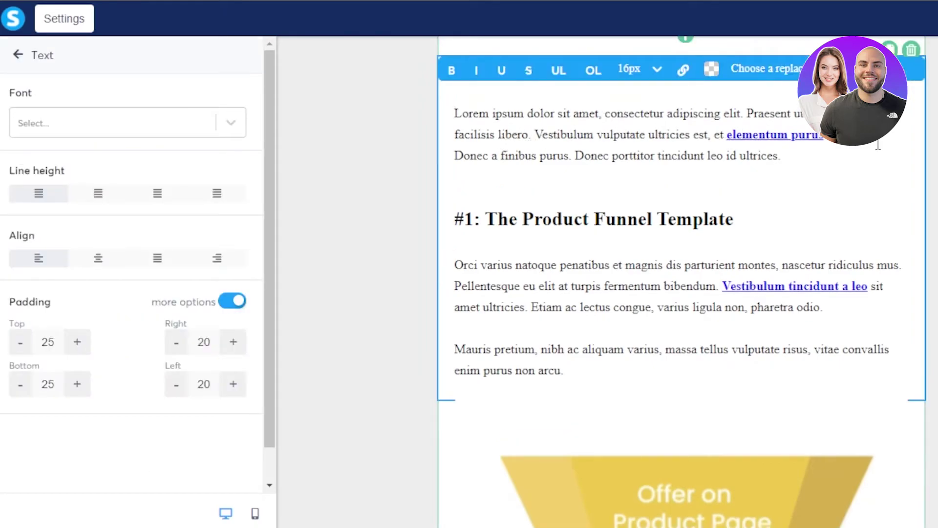
{"action": "key", "text": "Escape"}
{"action": "scroll", "coordinate": [639, 264], "scroll_direction": "down", "scroll_amount": 8}
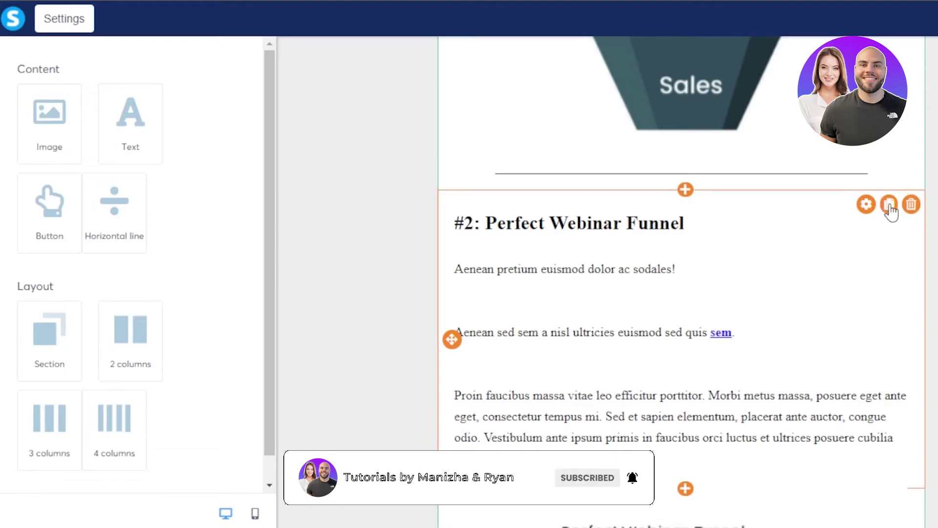
{"action": "scroll", "coordinate": [587, 195], "scroll_direction": "up", "scroll_amount": 5}
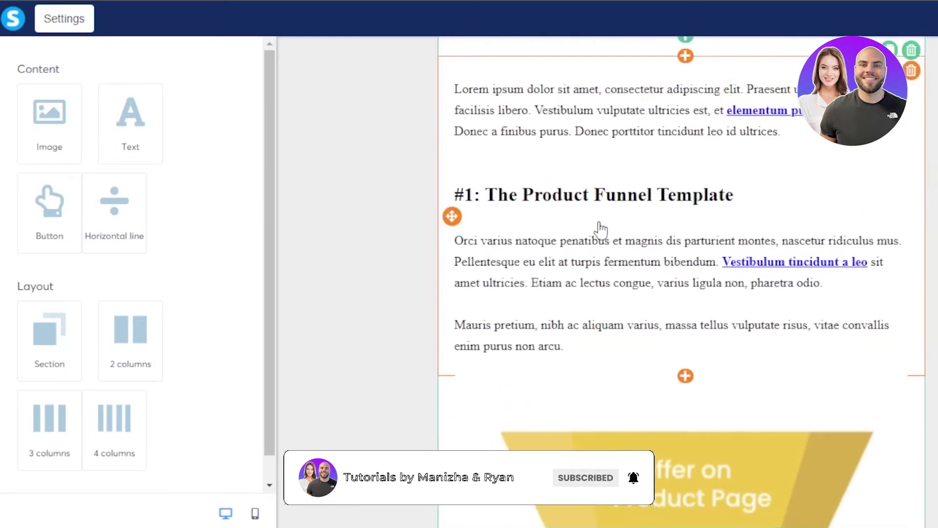
{"action": "left_click", "coordinate": [574, 136]}
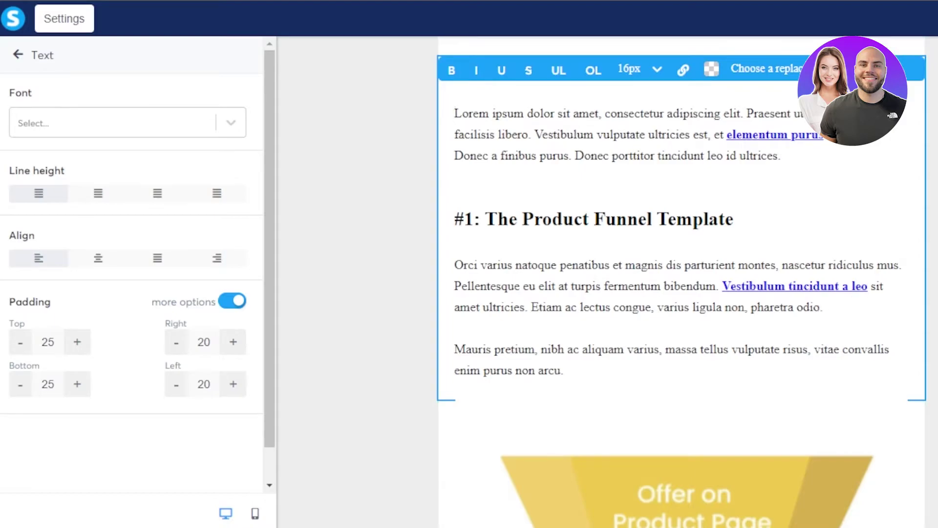
{"action": "key", "text": "Escape"}
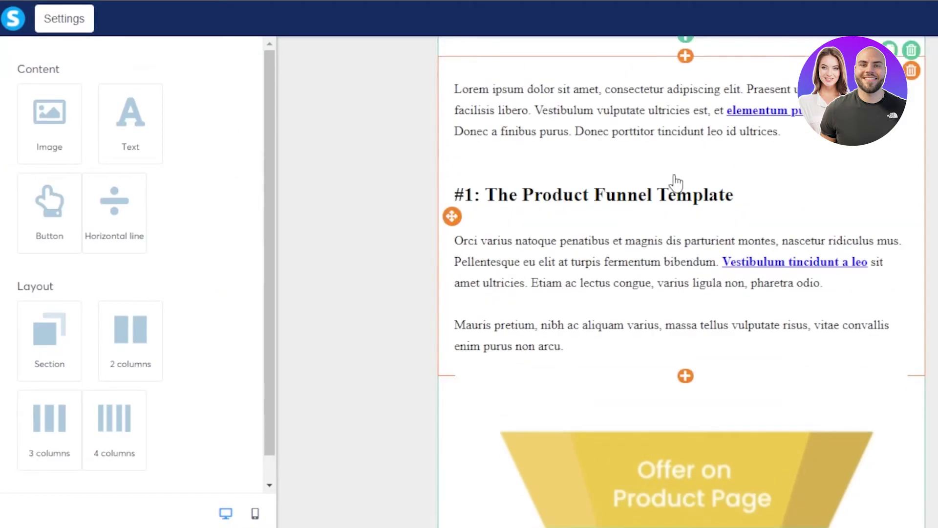
{"action": "left_click", "coordinate": [473, 379]}
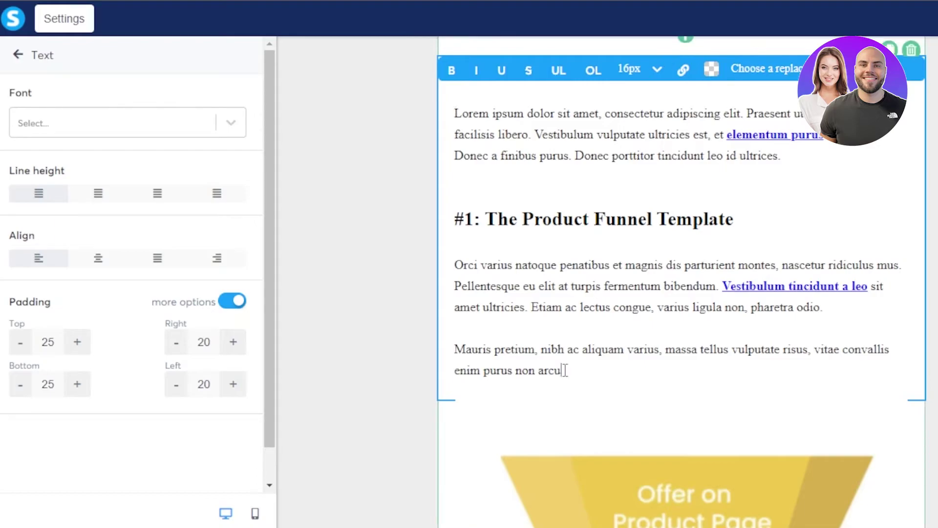
Replace the text with 'NEW PRODUCTS', bold and centred with larger line height
{"action": "key", "text": "BackSpace"}
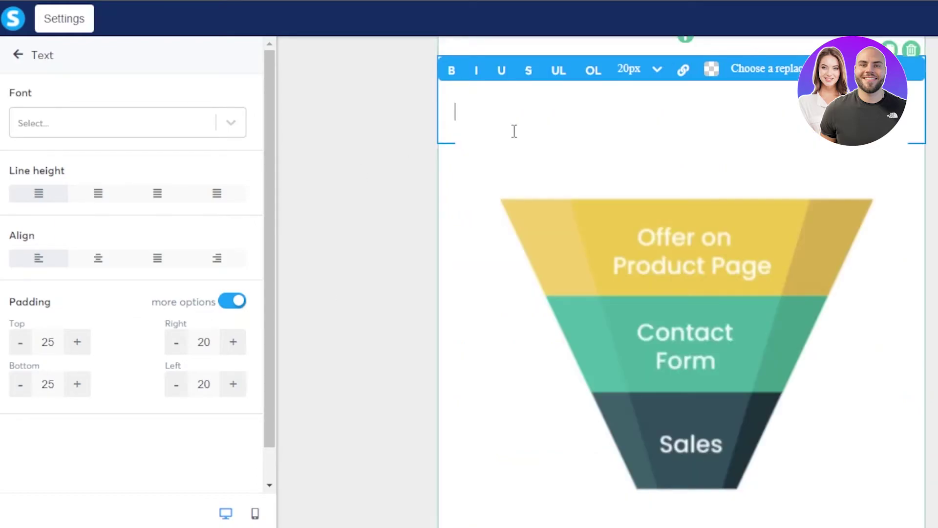
{"action": "type", "text": "NEW PRODUCTS"}
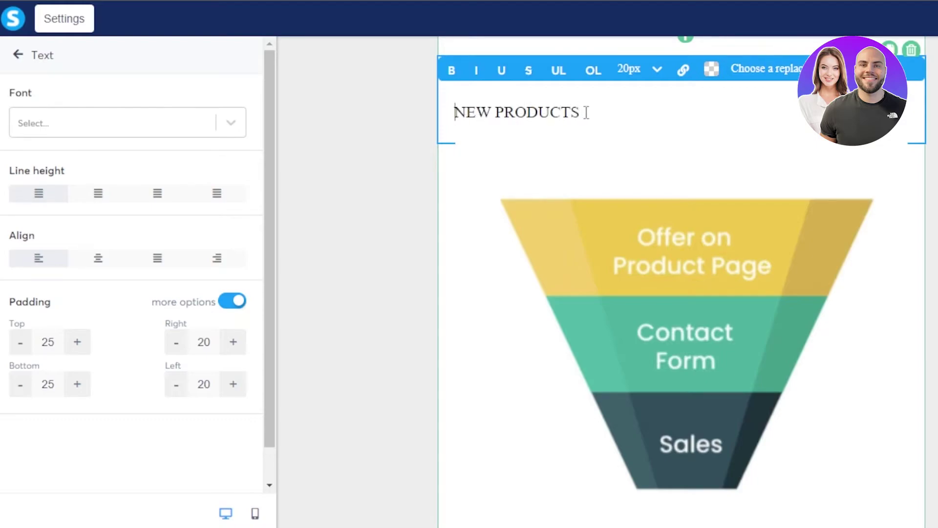
{"action": "left_click_drag", "start_coordinate": [587, 112], "coordinate": [439, 125]}
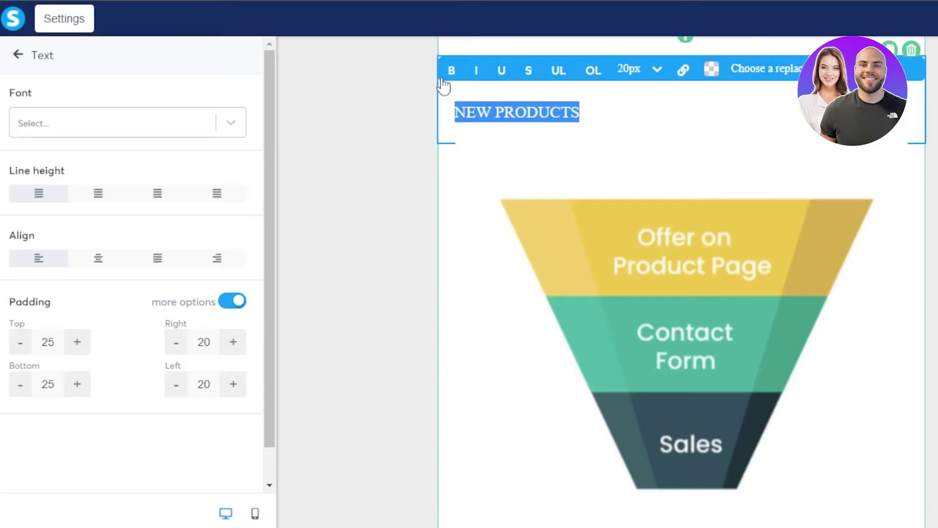
{"action": "left_click", "coordinate": [450, 74]}
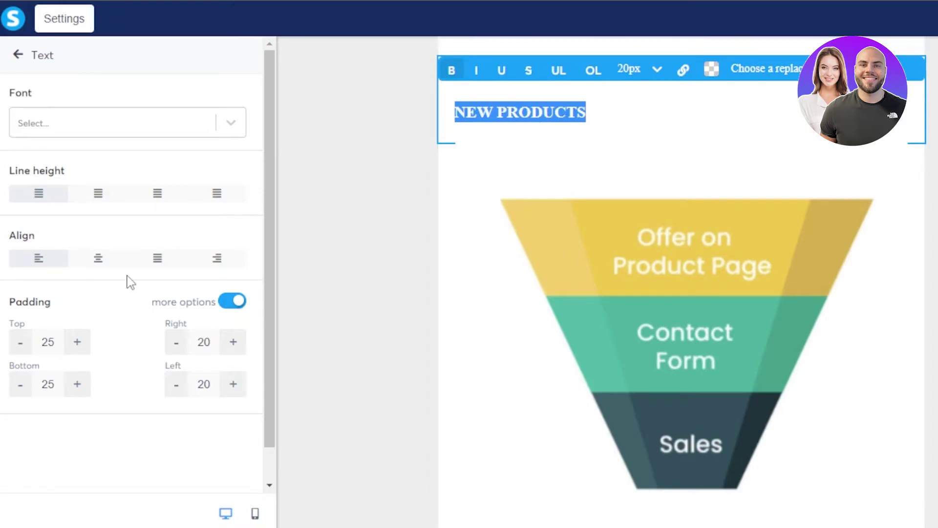
{"action": "left_click", "coordinate": [98, 195]}
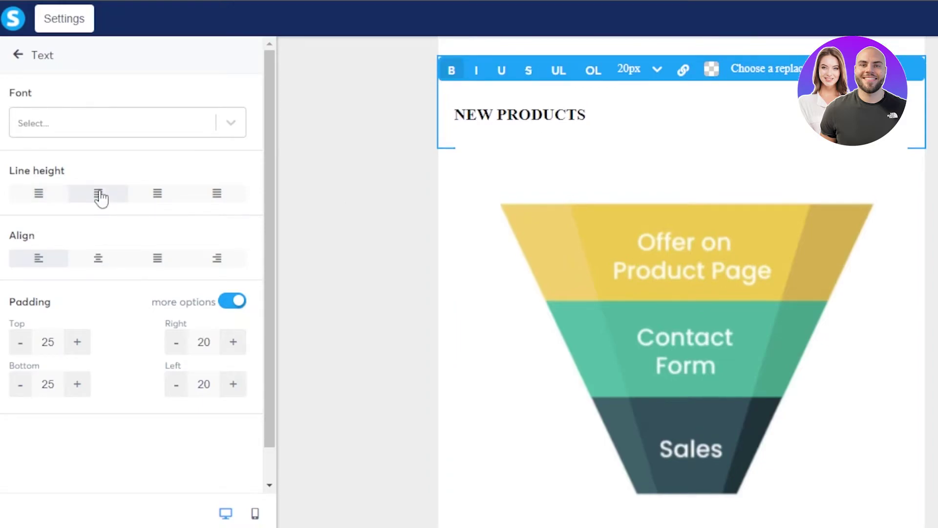
{"action": "left_click", "coordinate": [96, 262]}
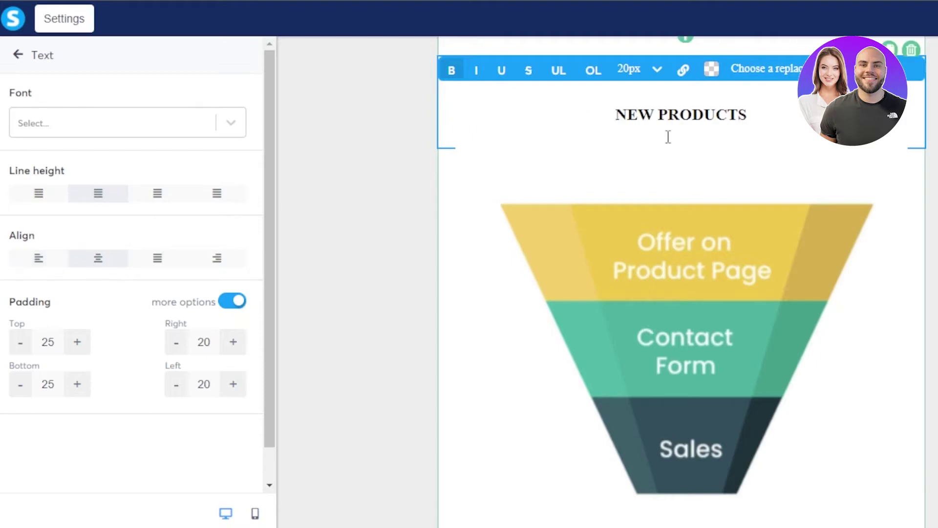
Set the NEW PRODUCTS heading's font size to 26px
{"action": "left_click", "coordinate": [658, 70]}
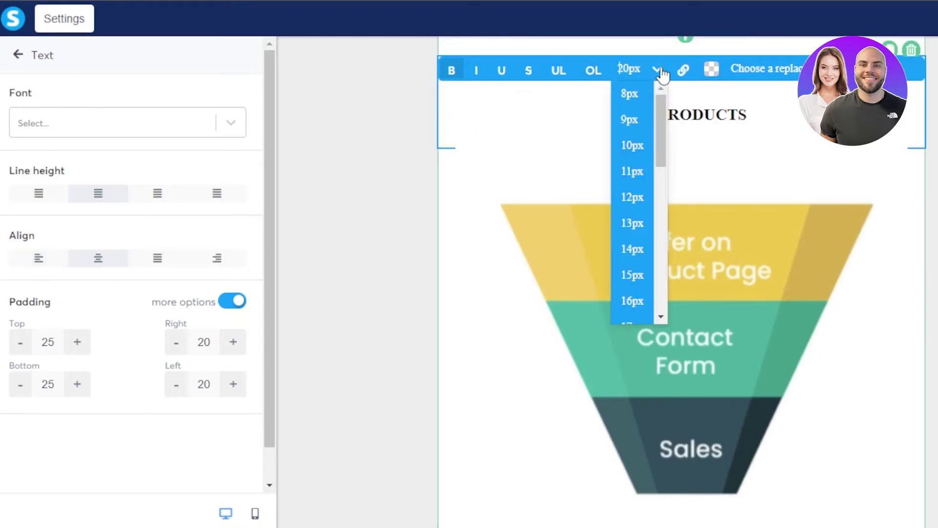
{"action": "left_click_drag", "start_coordinate": [660, 149], "coordinate": [662, 213]}
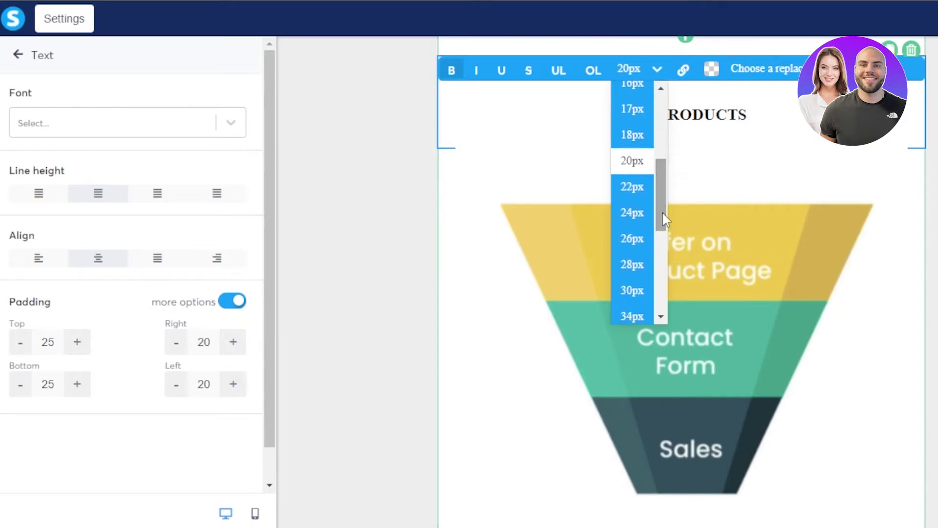
{"action": "left_click", "coordinate": [632, 212]}
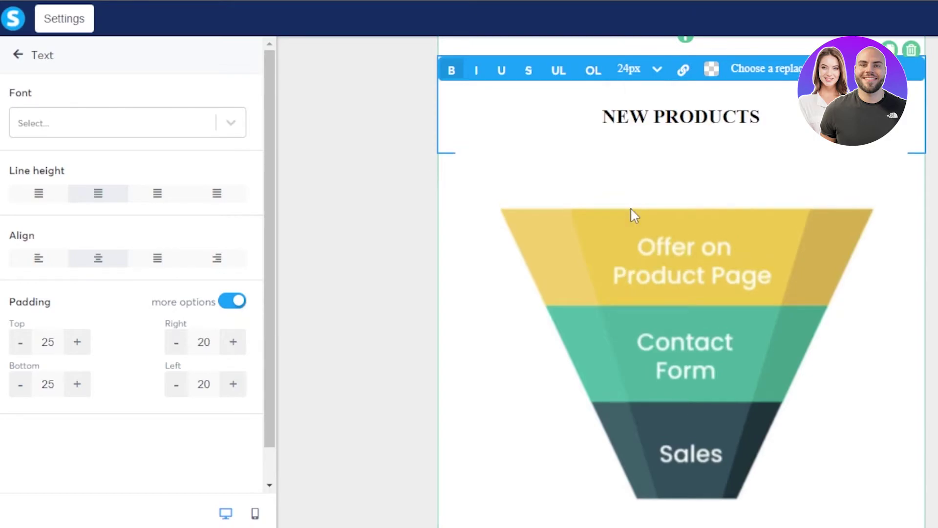
{"action": "left_click", "coordinate": [657, 74]}
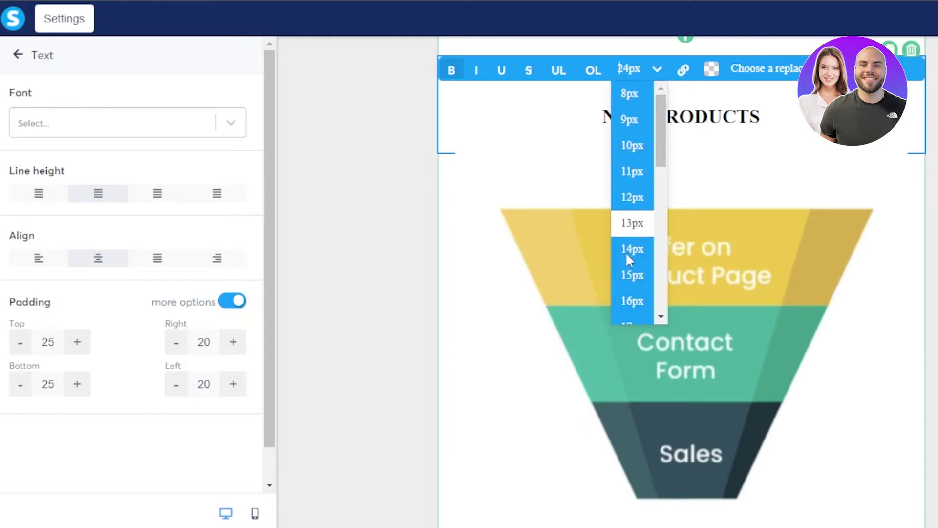
{"action": "left_click_drag", "start_coordinate": [661, 123], "coordinate": [661, 211]}
{"action": "left_click", "coordinate": [644, 165]}
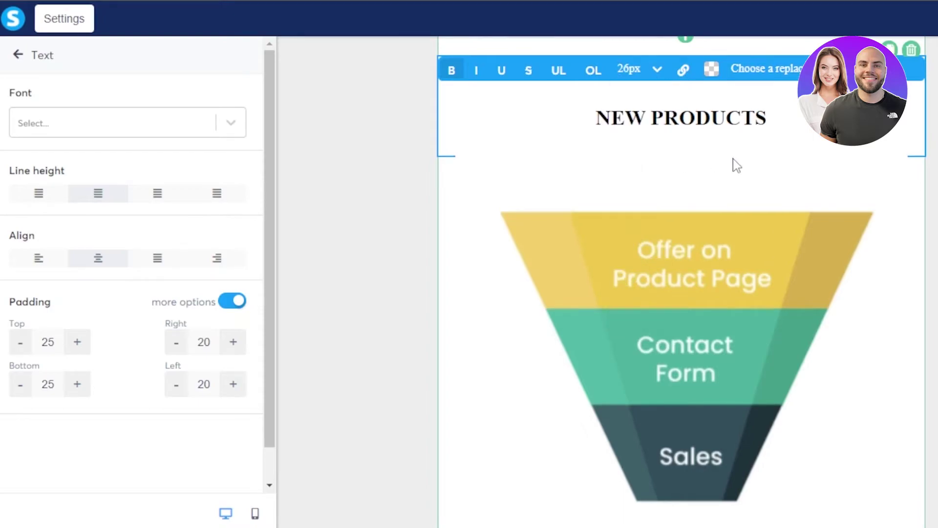
Delete the funnel image from the email
{"action": "key", "text": "Escape"}
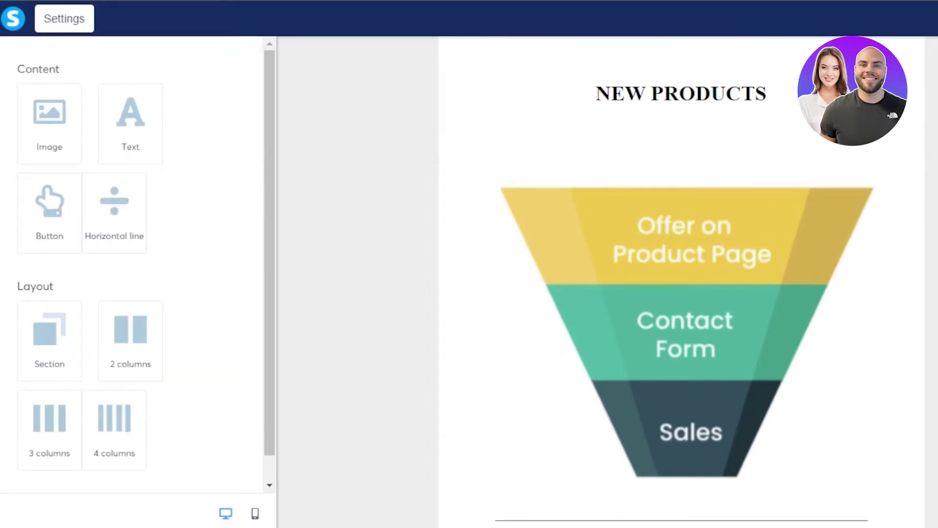
{"action": "left_click", "coordinate": [663, 274]}
{"action": "key", "text": "Escape"}
{"action": "left_click", "coordinate": [787, 266]}
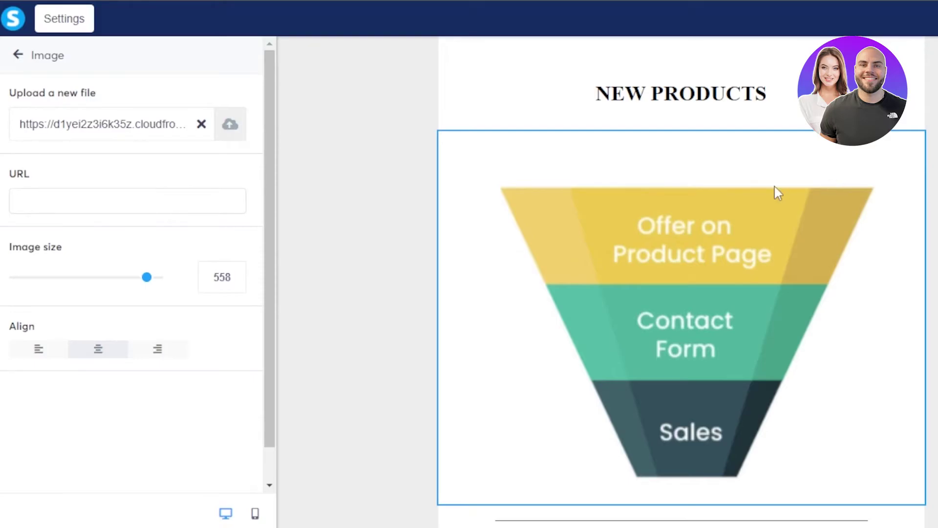
{"action": "key", "text": "Escape"}
{"action": "left_click", "coordinate": [692, 218]}
{"action": "key", "text": "Escape"}
{"action": "left_click", "coordinate": [911, 144]}
{"action": "left_click", "coordinate": [622, 75]}
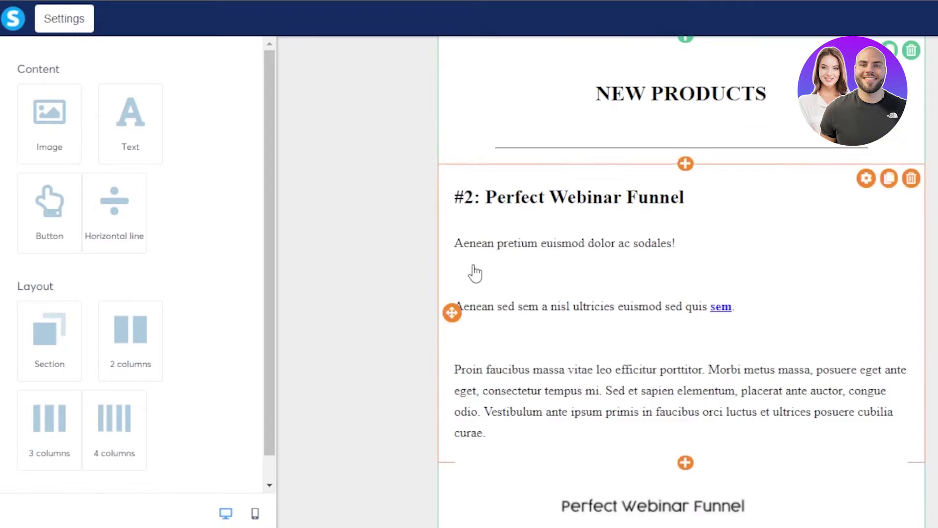
Insert an image block under the heading and upload the yellow-background photo
{"action": "mouse_move", "coordinate": [589, 147]}
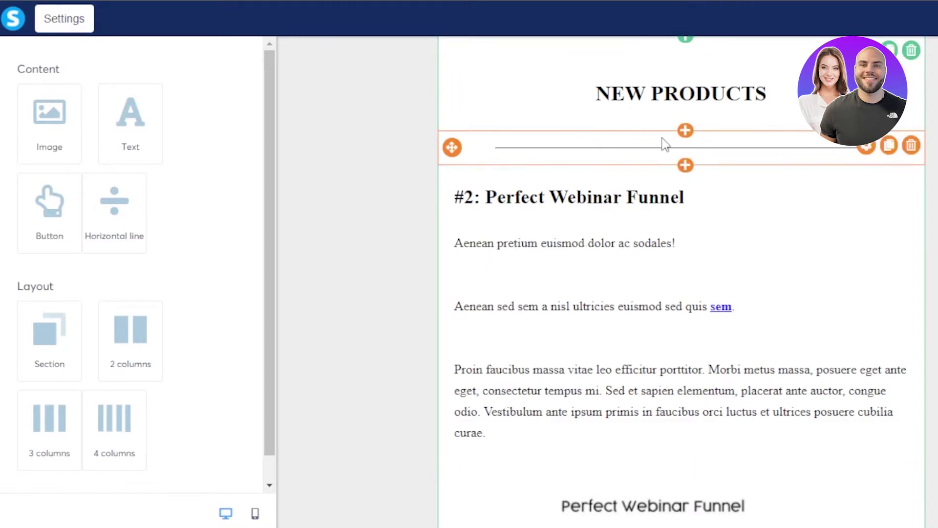
{"action": "left_click", "coordinate": [686, 131]}
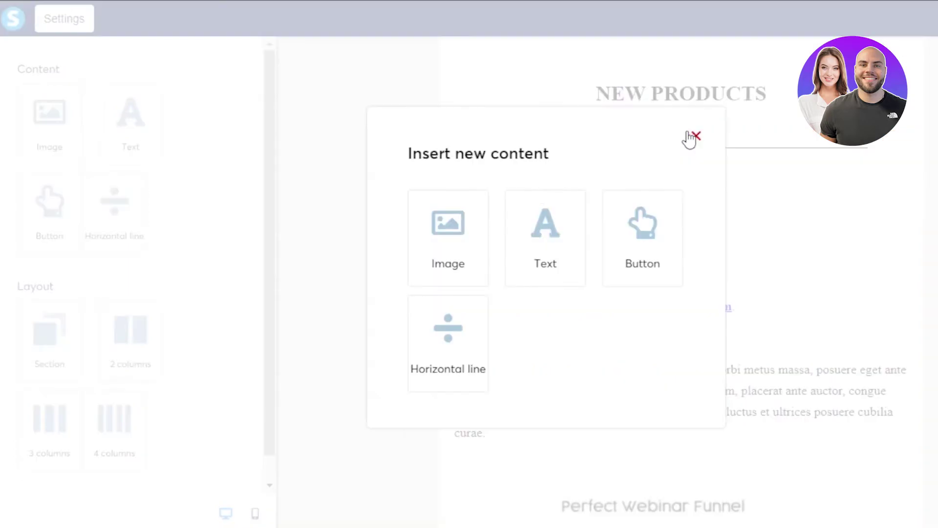
{"action": "left_click", "coordinate": [458, 240]}
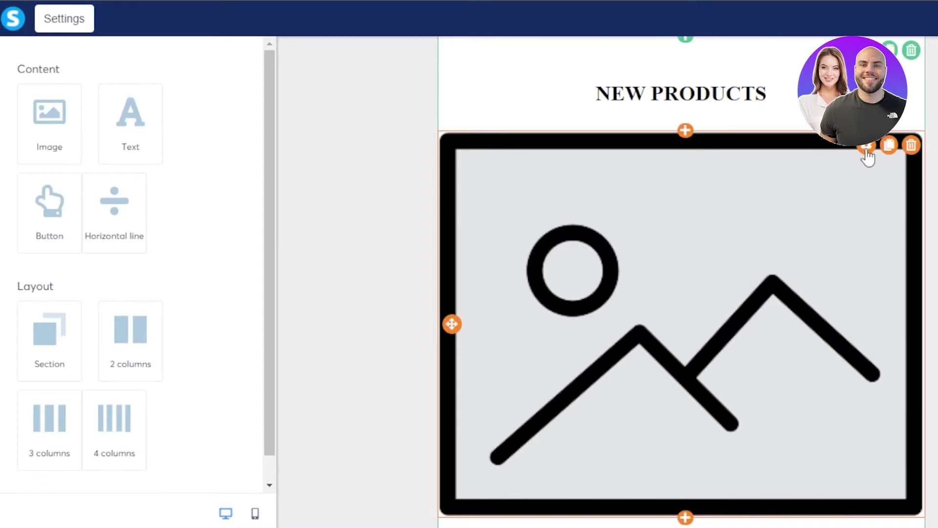
{"action": "left_click", "coordinate": [865, 155]}
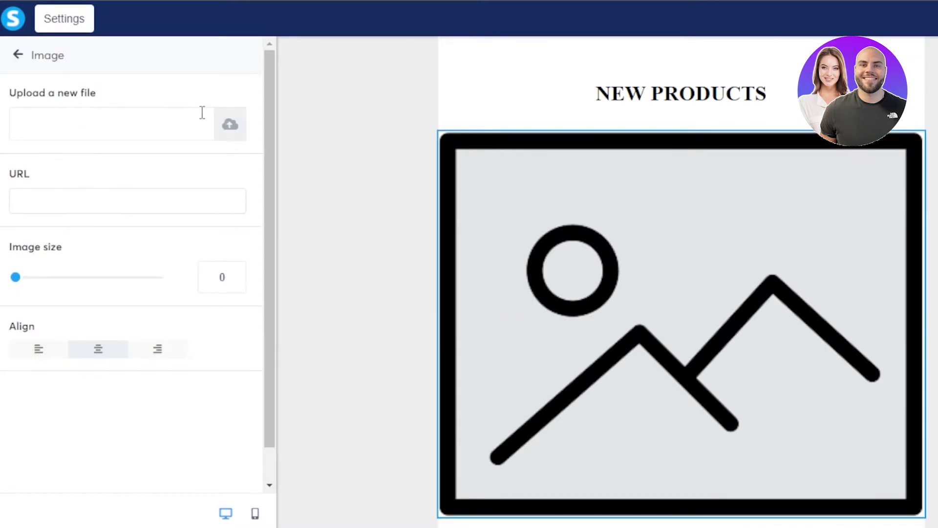
{"action": "left_click", "coordinate": [230, 125]}
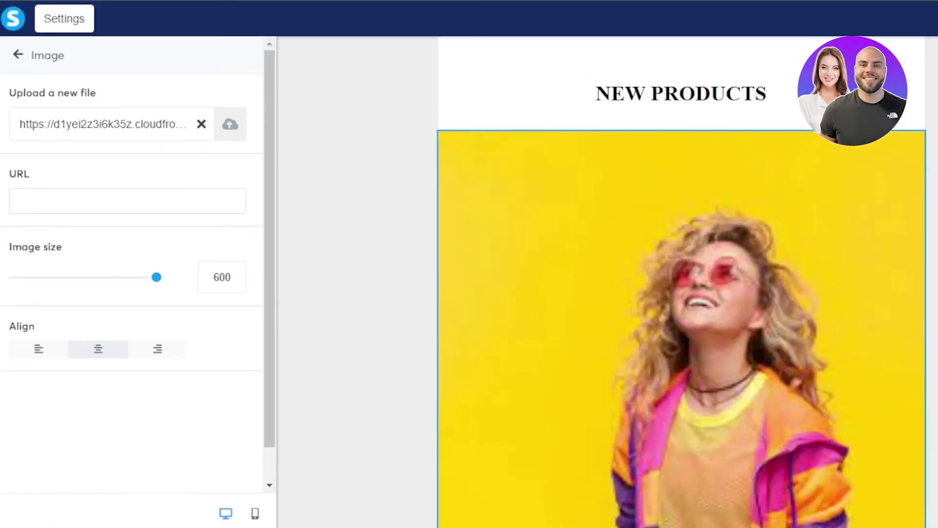
{"action": "scroll", "coordinate": [681, 282], "scroll_direction": "down", "scroll_amount": 5}
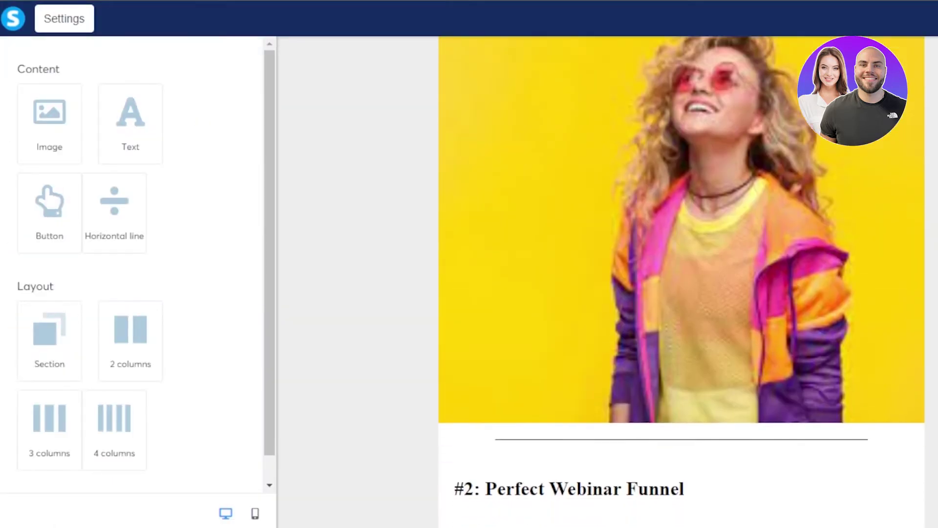
{"action": "scroll", "coordinate": [682, 282], "scroll_direction": "up", "scroll_amount": 5}
{"action": "scroll", "coordinate": [681, 282], "scroll_direction": "down", "scroll_amount": 5}
{"action": "scroll", "coordinate": [603, 116], "scroll_direction": "down", "scroll_amount": 5}
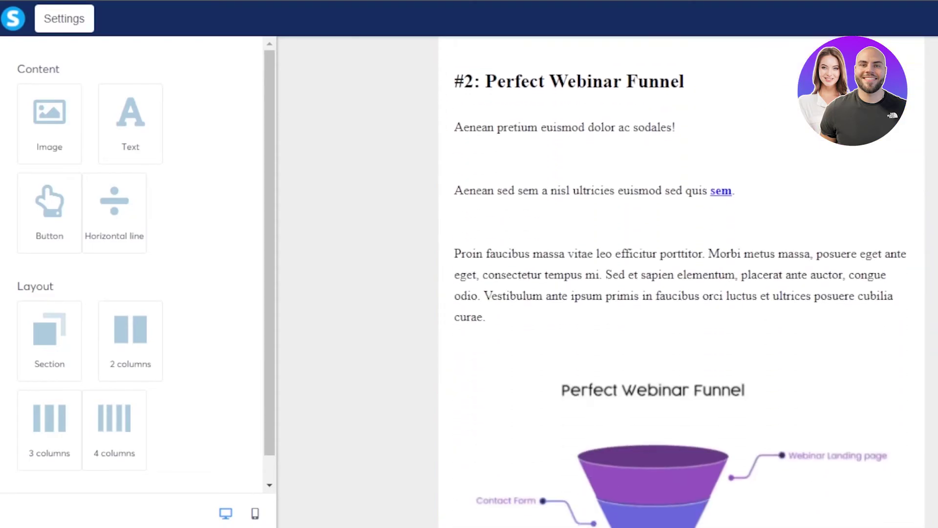
{"action": "scroll", "coordinate": [602, 117], "scroll_direction": "up", "scroll_amount": 1}
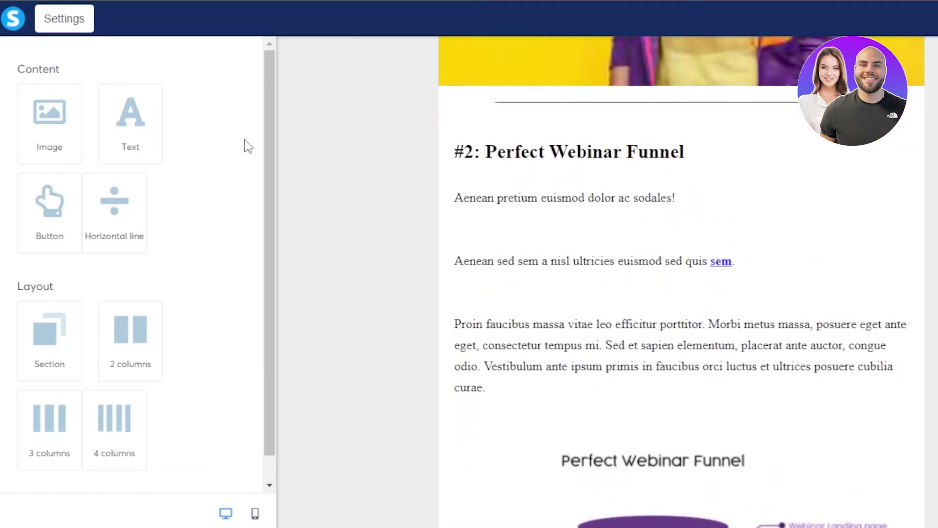
Delete the #2 Perfect Webinar Funnel text block and its funnel image
{"action": "left_click", "coordinate": [581, 188]}
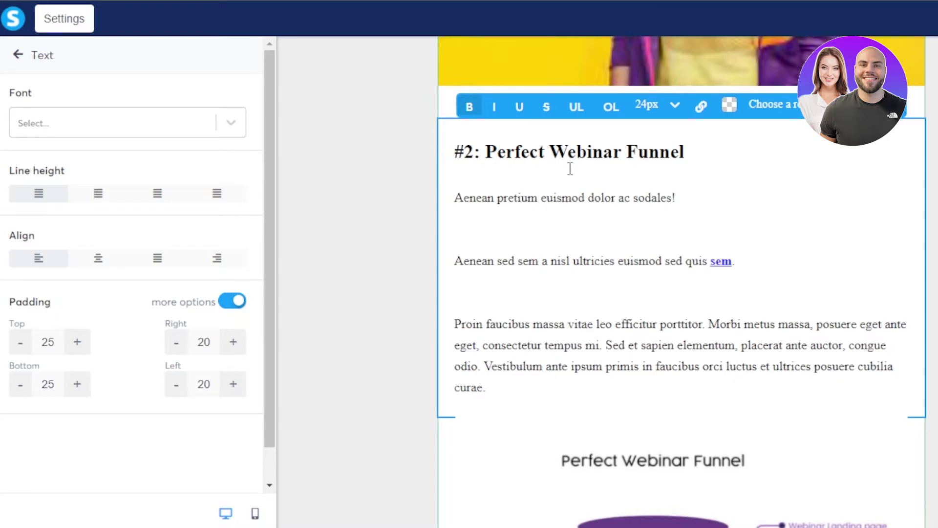
{"action": "left_click", "coordinate": [18, 55]}
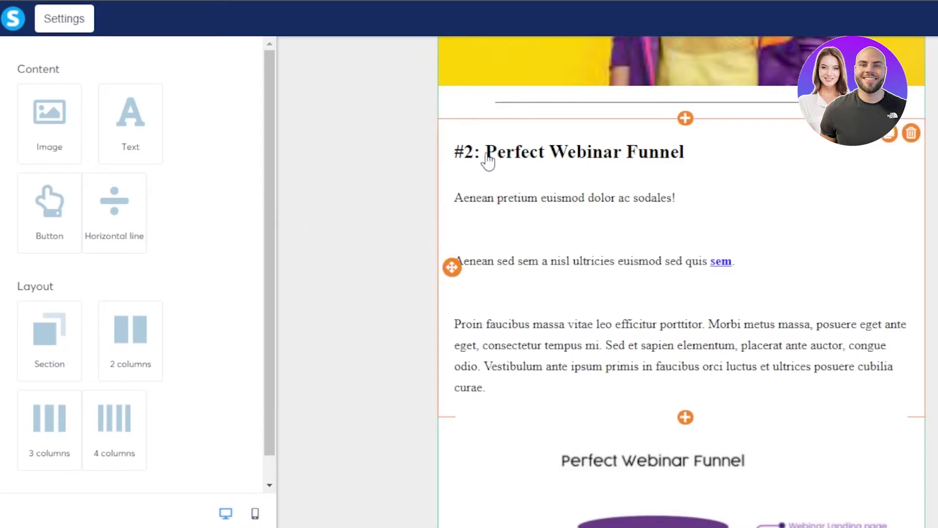
{"action": "left_click", "coordinate": [910, 134]}
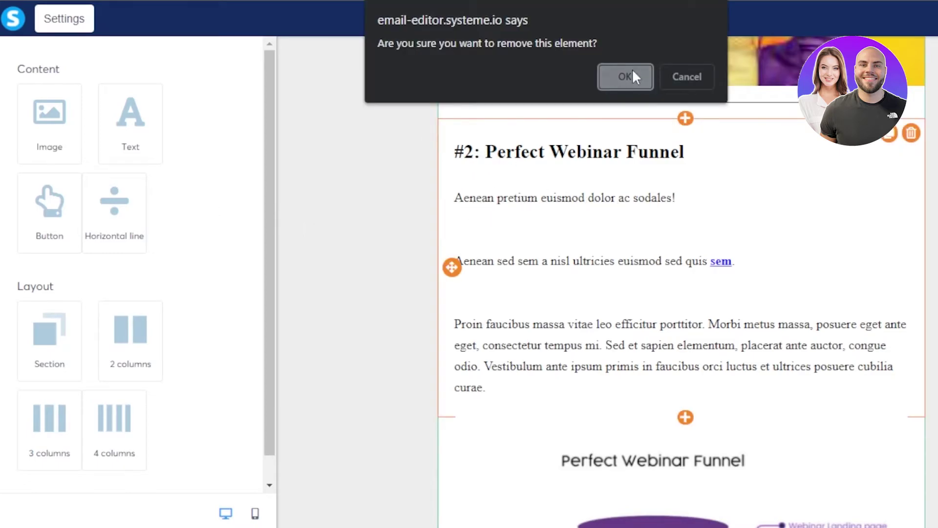
{"action": "left_click", "coordinate": [638, 88]}
{"action": "left_click", "coordinate": [910, 136]}
{"action": "left_click", "coordinate": [645, 76]}
Add a text block under the photo with the summer promo offering 10% off the first 10 orders
{"action": "left_click", "coordinate": [685, 119]}
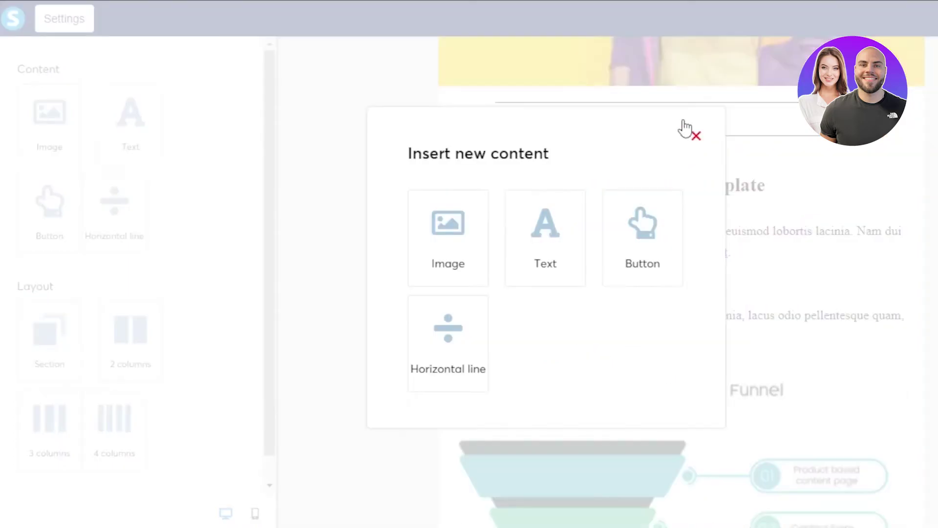
{"action": "left_click", "coordinate": [559, 241]}
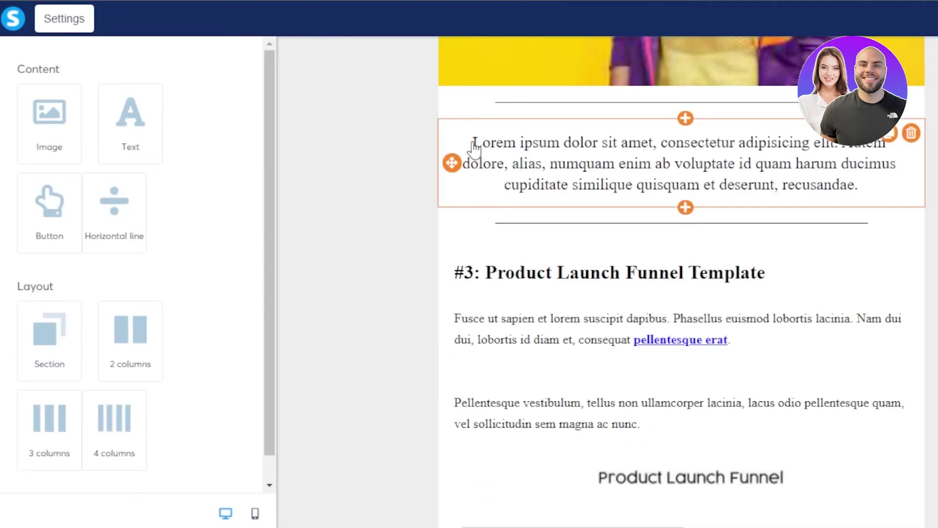
{"action": "left_click", "coordinate": [866, 188]}
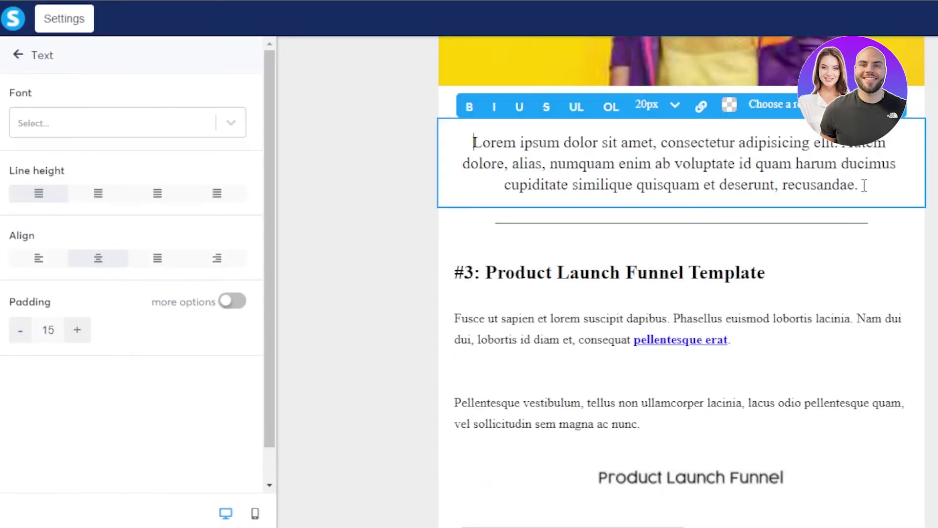
{"action": "key", "text": "ctrl+a"}
{"action": "key", "text": "ctrl+v"}
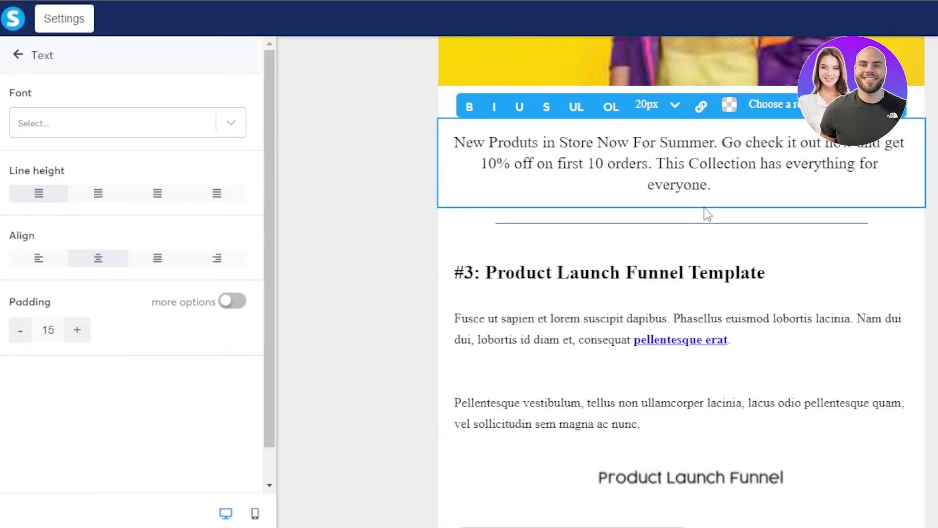
{"action": "left_click", "coordinate": [691, 217]}
{"action": "left_click", "coordinate": [676, 233]}
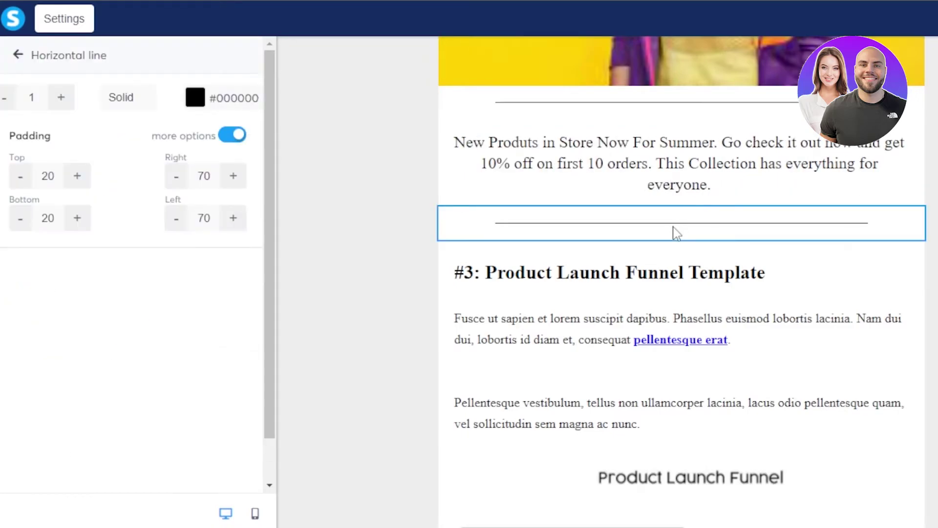
{"action": "left_click", "coordinate": [660, 211]}
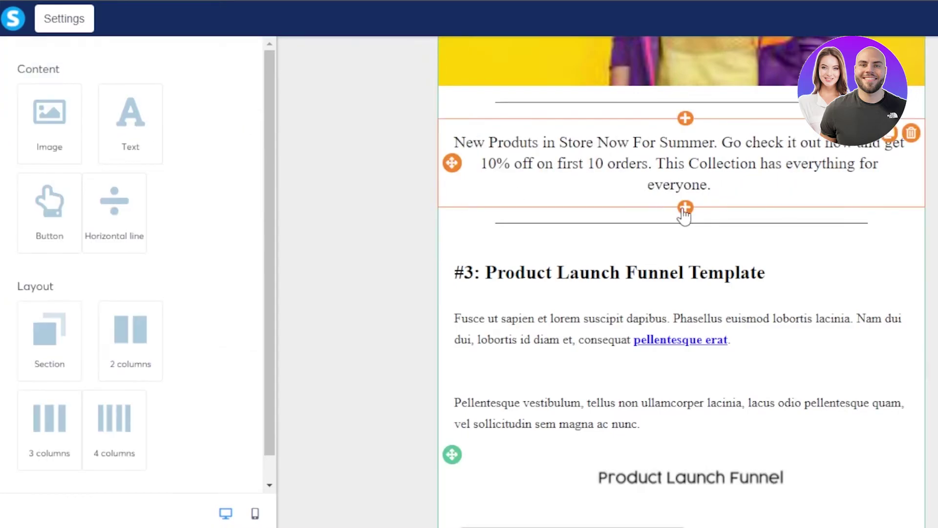
Add a button below the promo paragraph labelled SHOP NOW
{"action": "left_click", "coordinate": [685, 208]}
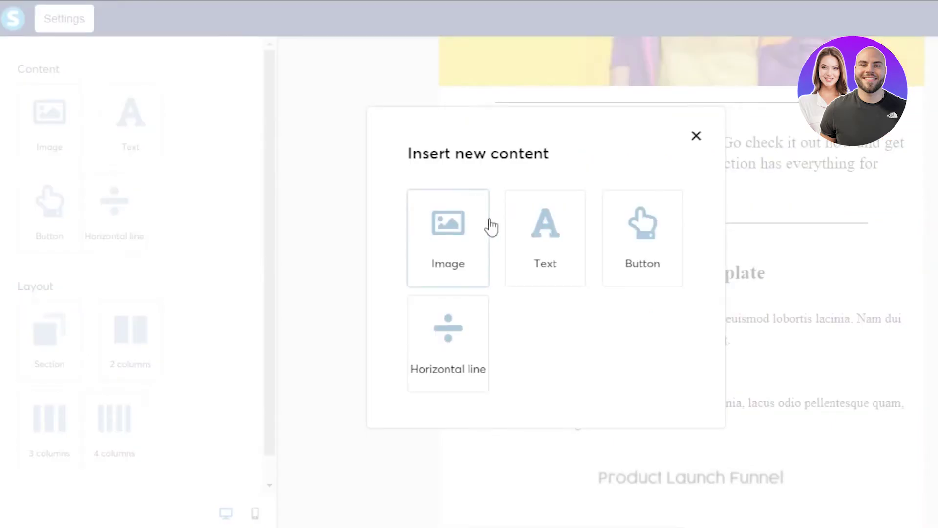
{"action": "left_click", "coordinate": [643, 248]}
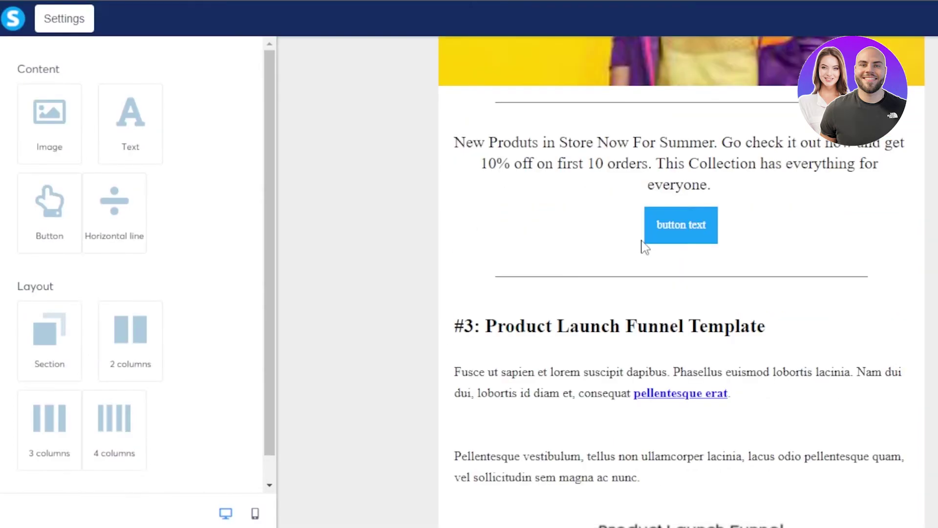
{"action": "left_click", "coordinate": [668, 229]}
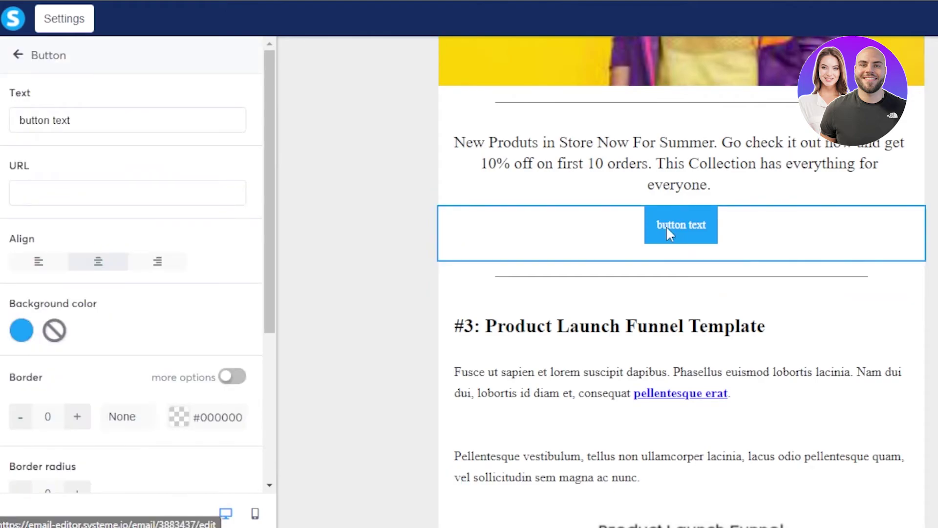
{"action": "left_click", "coordinate": [111, 123]}
{"action": "key", "text": "BackSpace"}
{"action": "key", "text": "BackSpace"}
{"action": "key", "text": "BackSpace"}
{"action": "key", "text": "BackSpace"}
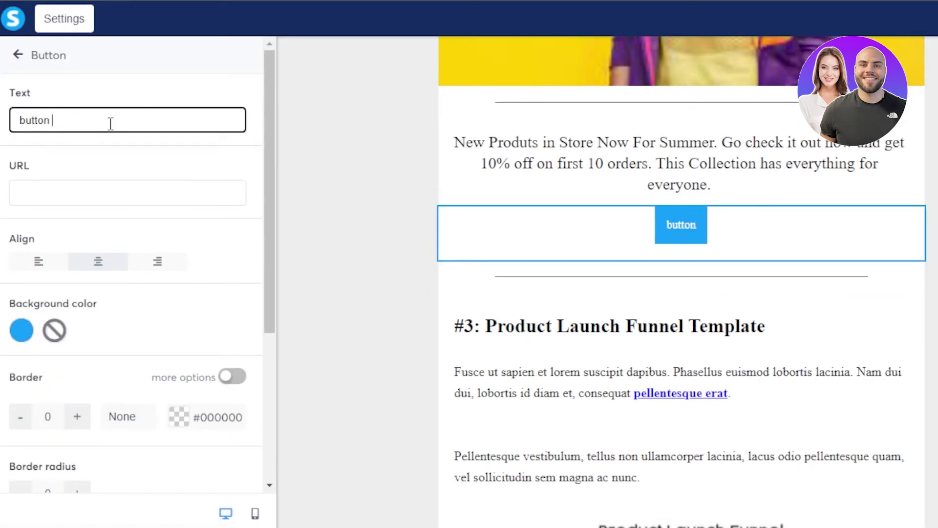
{"action": "key", "text": "BackSpace"}
{"action": "key", "text": "BackSpace"}
{"action": "key", "text": "BackSpace"}
{"action": "key", "text": "BackSpace"}
{"action": "key", "text": "BackSpace"}
{"action": "key", "text": "BackSpace"}
{"action": "key", "text": "BackSpace"}
{"action": "type", "text": "SHOP NOW"}
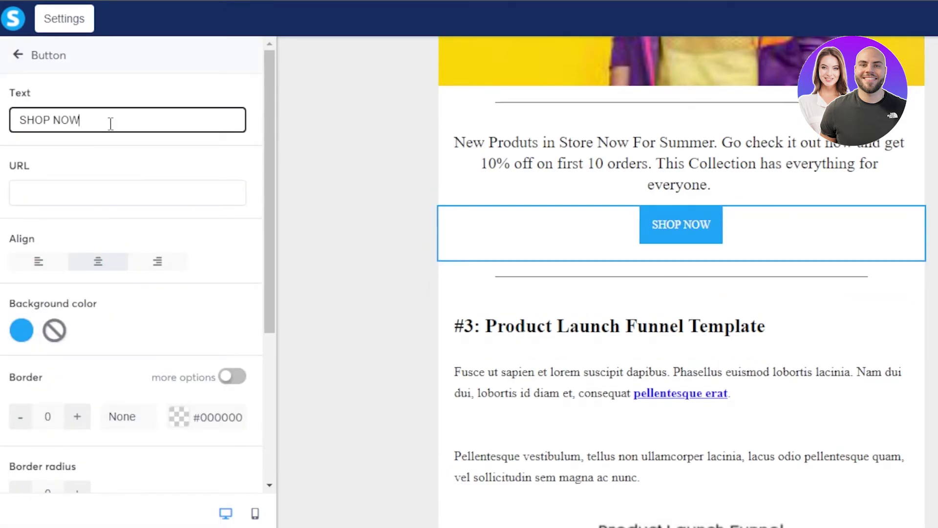
Give the SHOP NOW button the purple preset background colour
{"action": "left_click", "coordinate": [21, 331]}
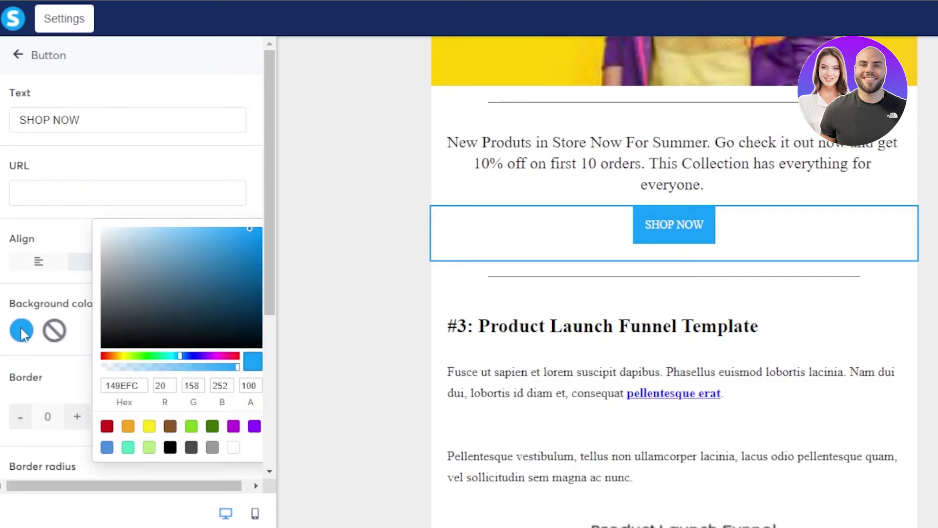
{"action": "left_click", "coordinate": [225, 425]}
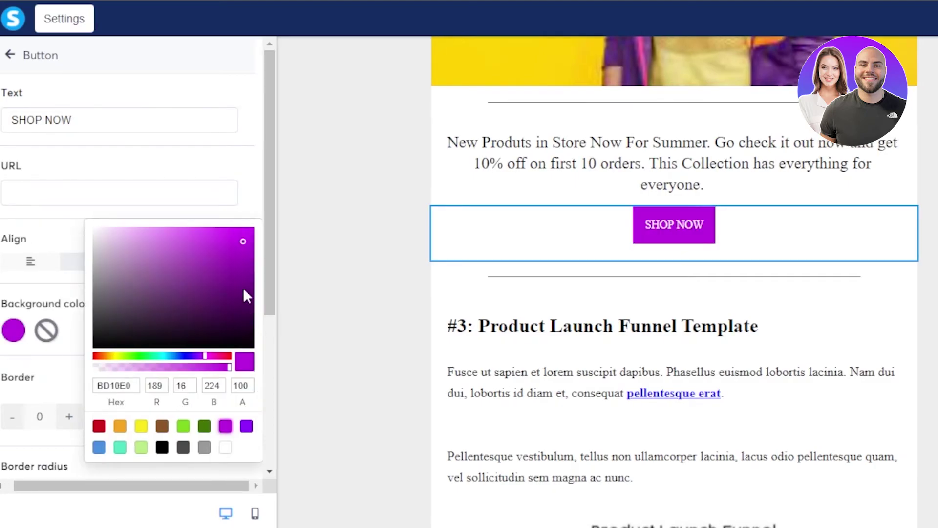
{"action": "left_click", "coordinate": [274, 149]}
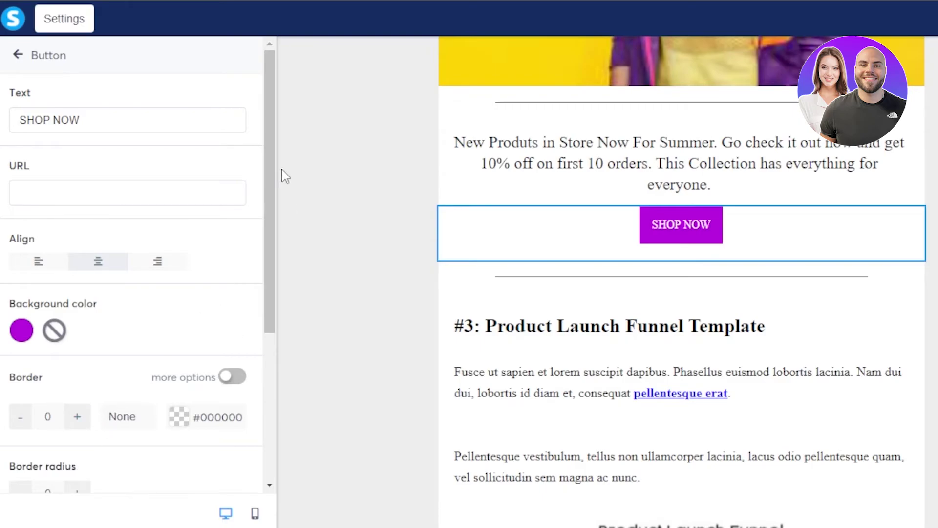
{"action": "left_click_drag", "start_coordinate": [269, 143], "coordinate": [294, 54]}
{"action": "left_click", "coordinate": [88, 197]}
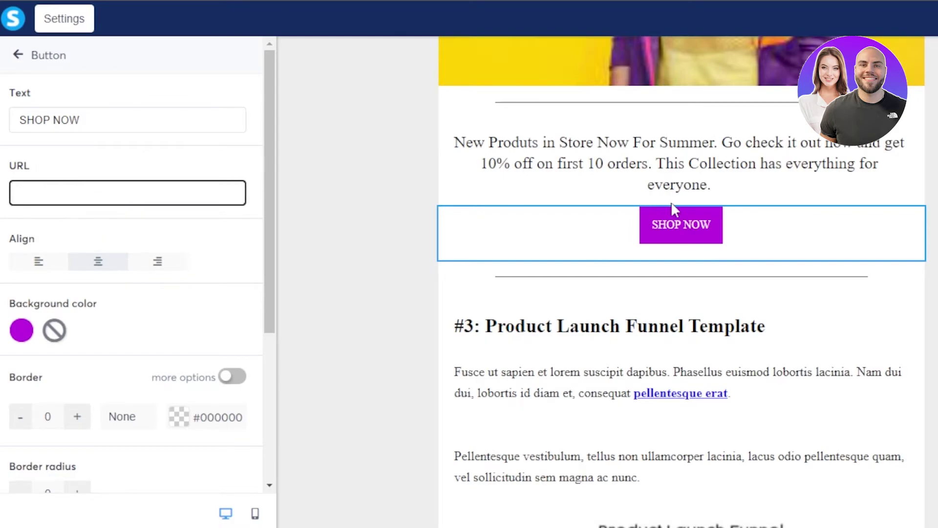
{"action": "key", "text": "Escape"}
Delete the #3 Product Launch Funnel section, its funnel image and the #4 Education Funnel section
{"action": "scroll", "coordinate": [681, 273], "scroll_direction": "down", "scroll_amount": 5}
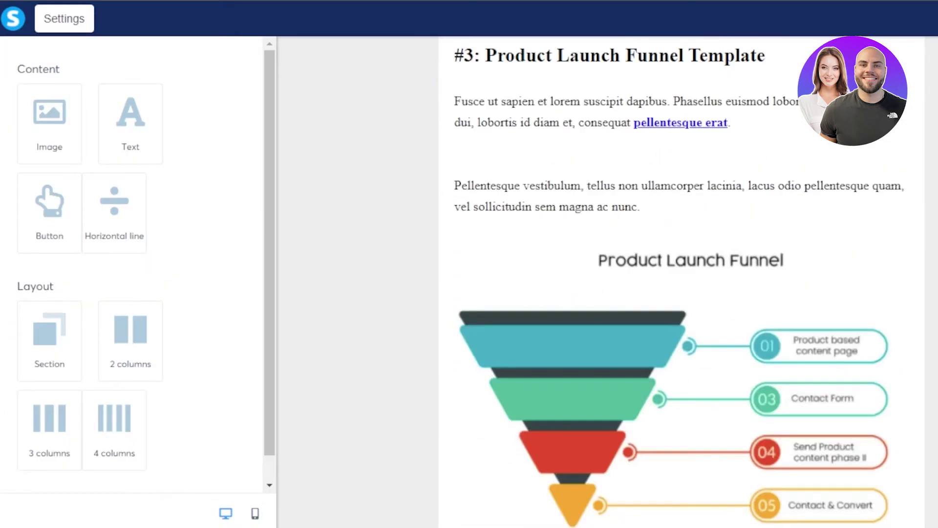
{"action": "scroll", "coordinate": [681, 274], "scroll_direction": "up", "scroll_amount": 7}
{"action": "scroll", "coordinate": [681, 274], "scroll_direction": "down", "scroll_amount": 5}
{"action": "scroll", "coordinate": [620, 216], "scroll_direction": "down", "scroll_amount": 1}
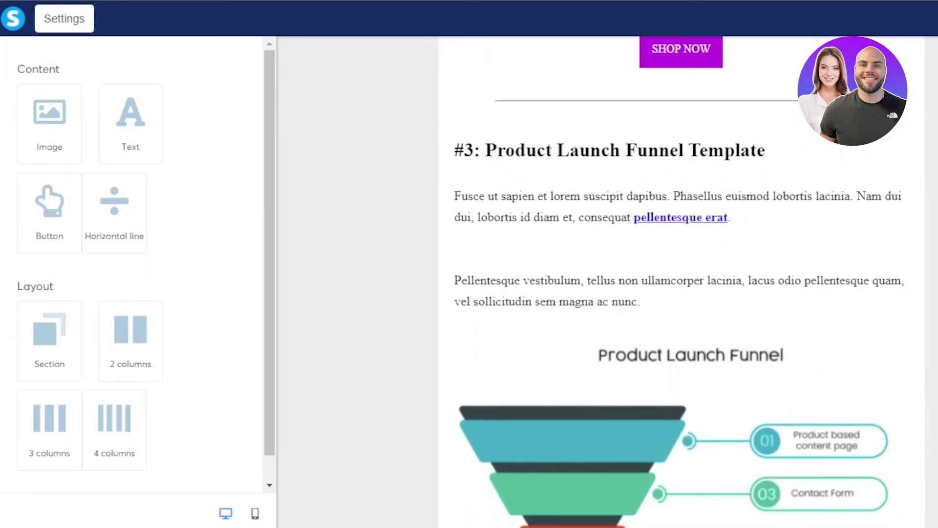
{"action": "left_click", "coordinate": [910, 132]}
{"action": "left_click", "coordinate": [626, 78]}
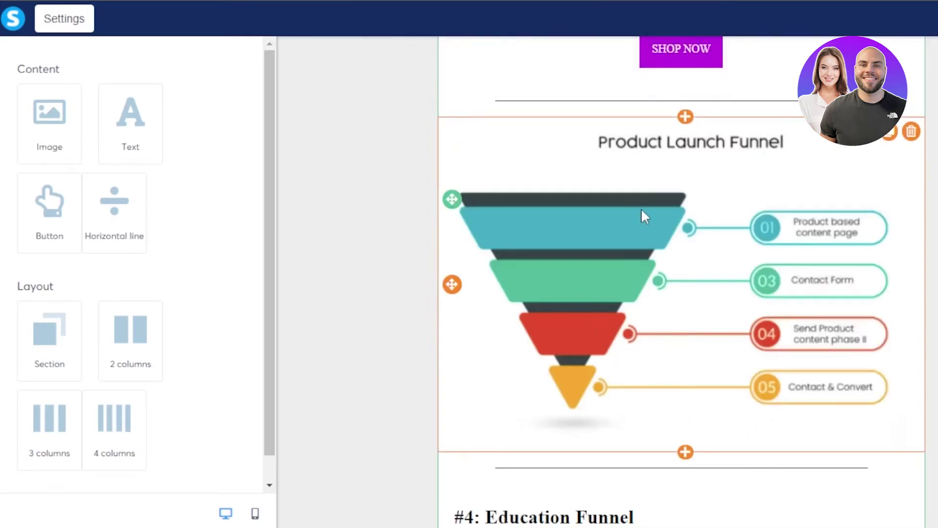
{"action": "left_click", "coordinate": [911, 132]}
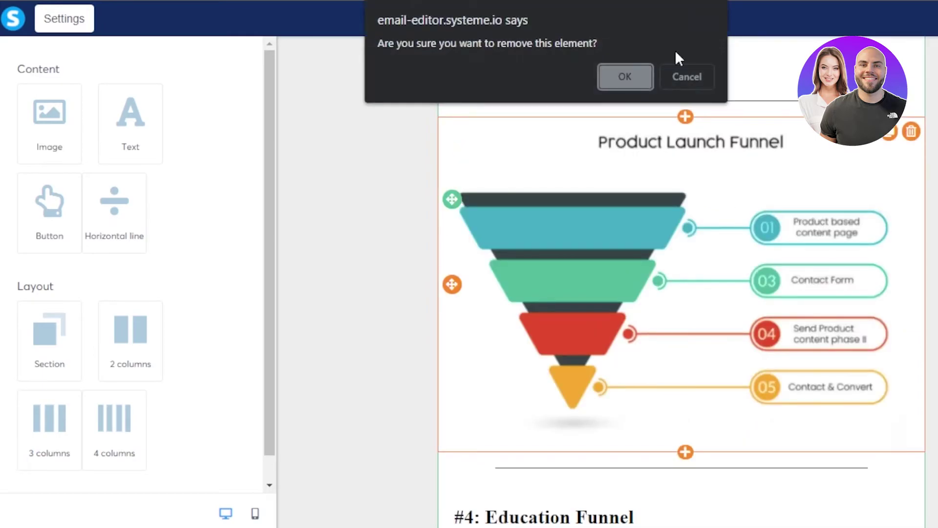
{"action": "left_click", "coordinate": [614, 87]}
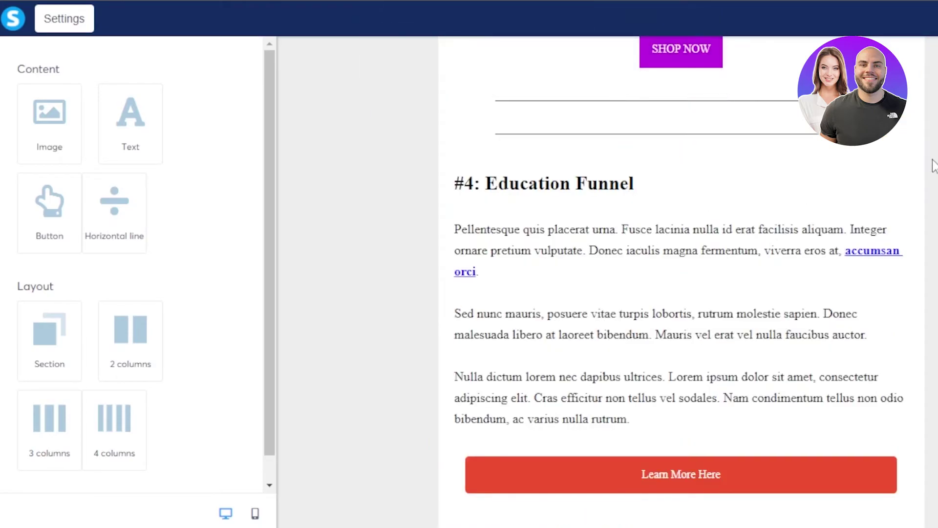
{"action": "left_click", "coordinate": [911, 165]}
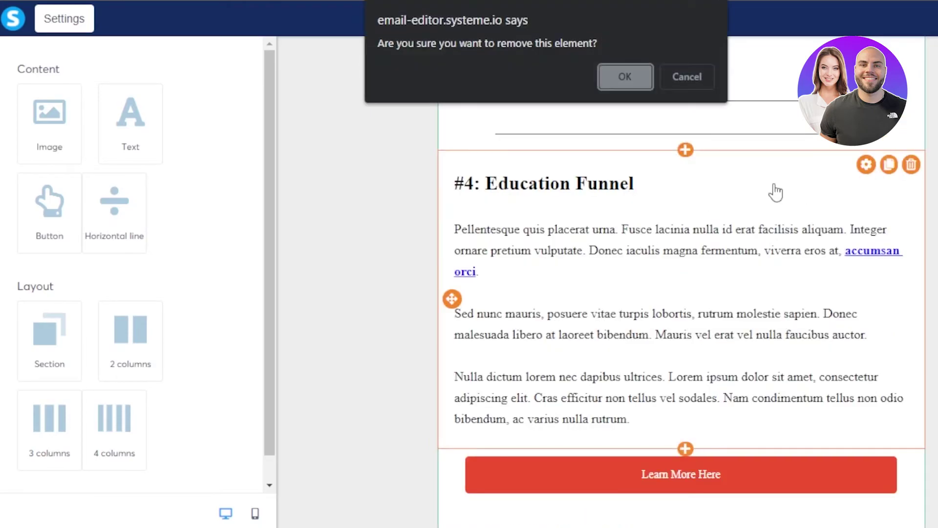
{"action": "left_click", "coordinate": [623, 78]}
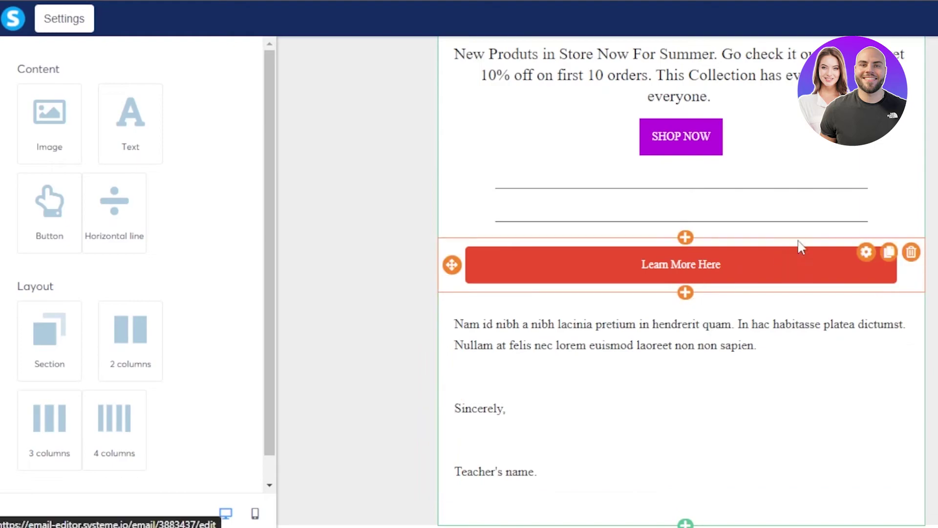
Delete the second line, the sign-off text, the Learn More Here button and the line above the promo text
{"action": "left_click", "coordinate": [911, 218]}
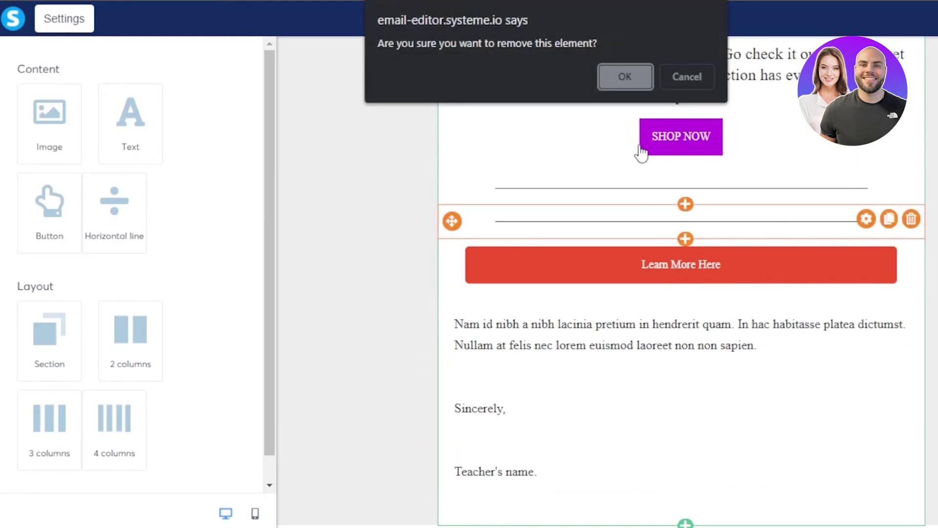
{"action": "left_click", "coordinate": [626, 77]}
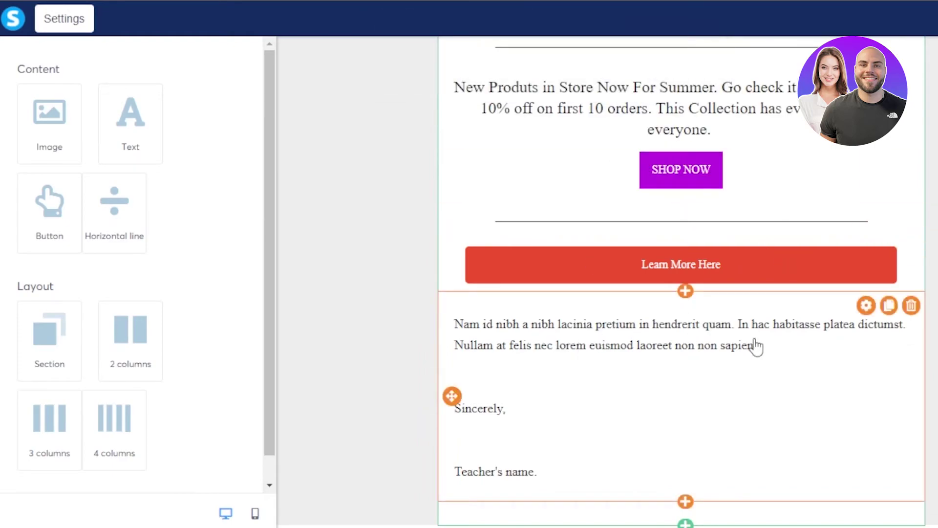
{"action": "left_click", "coordinate": [912, 305]}
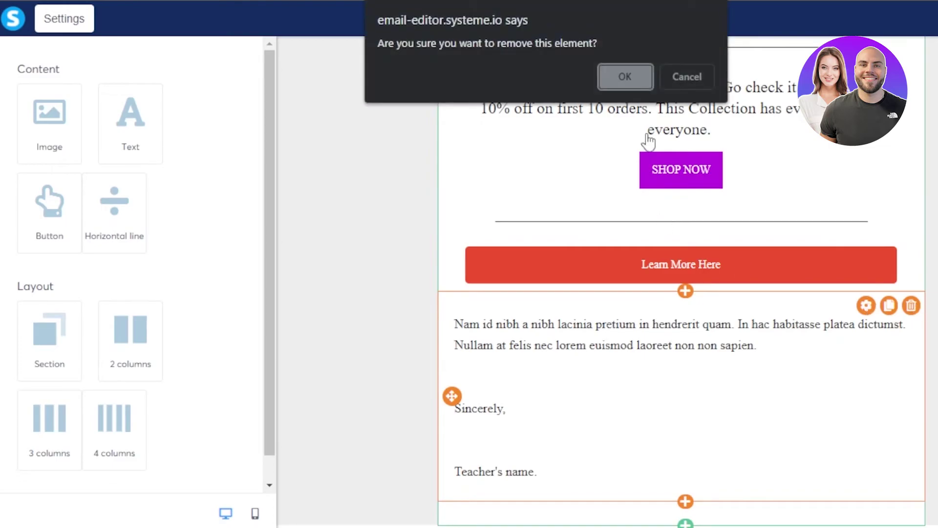
{"action": "left_click", "coordinate": [625, 77]}
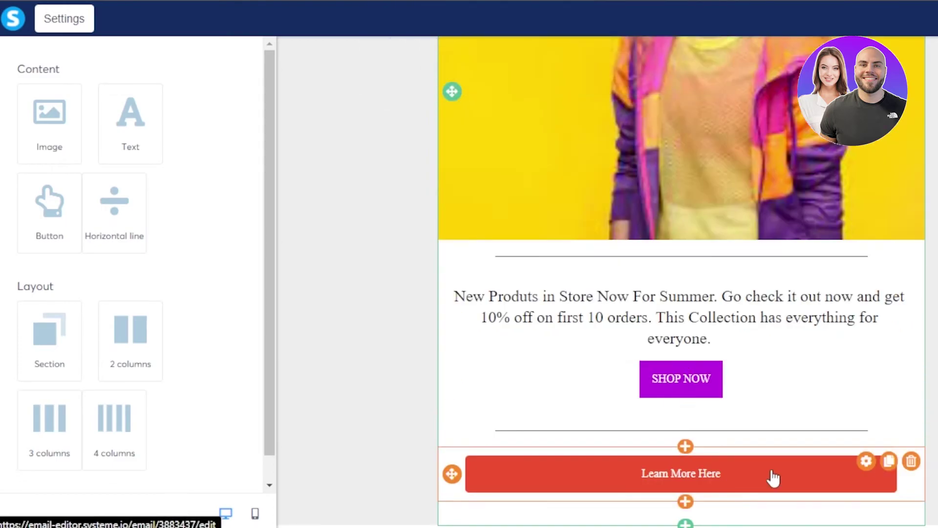
{"action": "left_click", "coordinate": [911, 461]}
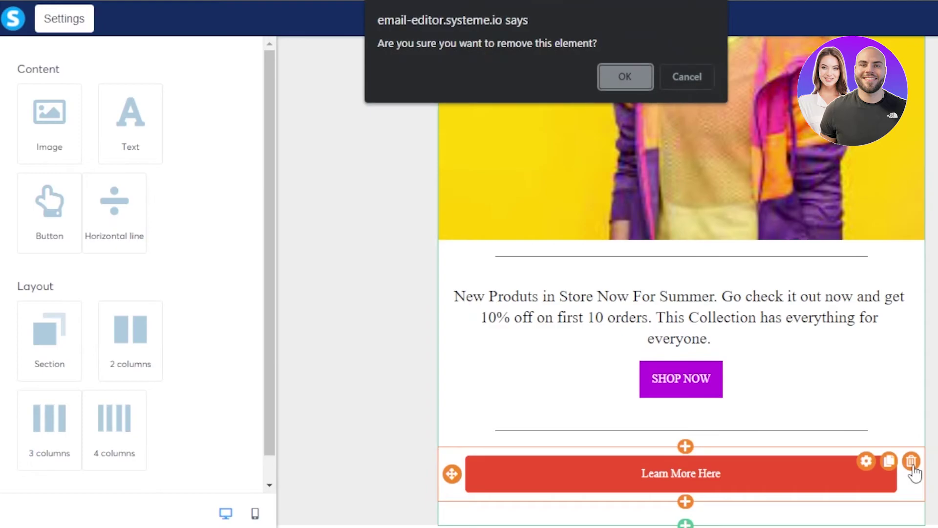
{"action": "left_click", "coordinate": [631, 76]}
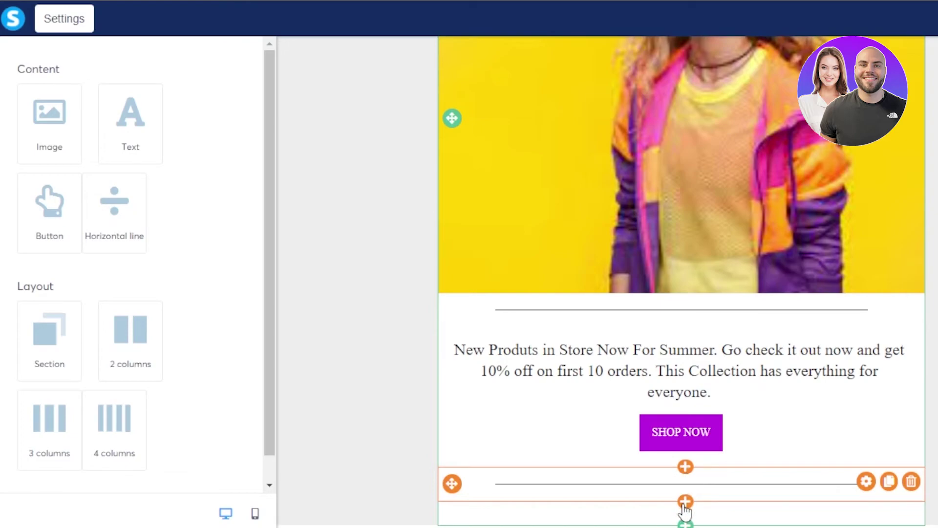
{"action": "left_click", "coordinate": [911, 308]}
{"action": "left_click", "coordinate": [625, 78]}
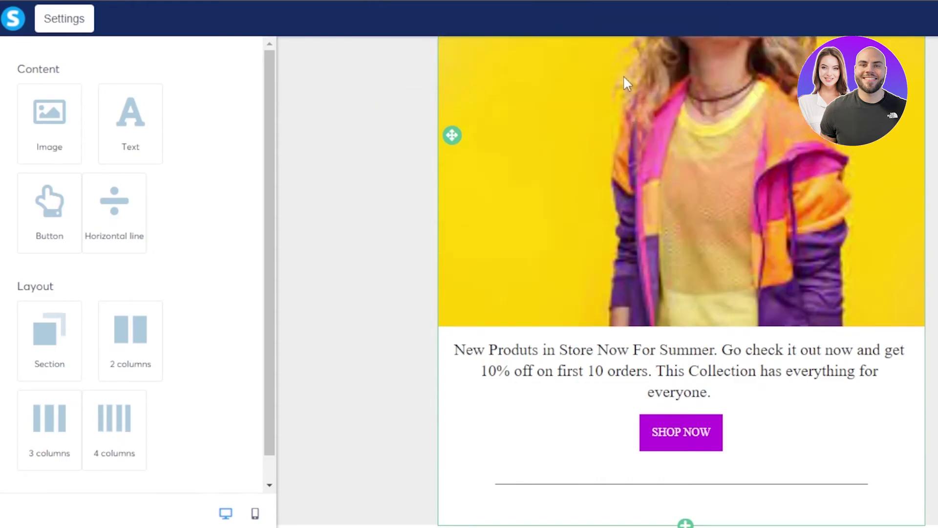
Add an image block below the line showing the pink photo of a posing woman at size 600
{"action": "left_click", "coordinate": [685, 502]}
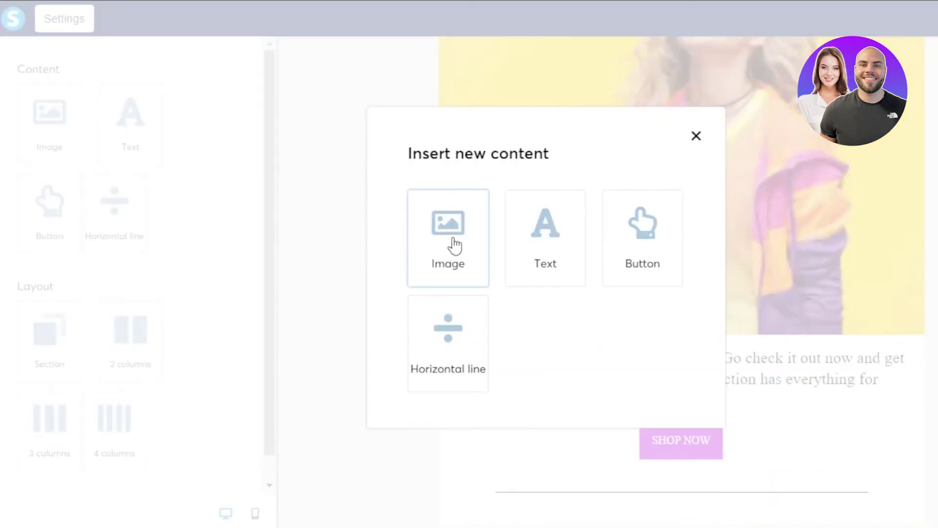
{"action": "left_click", "coordinate": [477, 245]}
{"action": "left_click", "coordinate": [535, 276]}
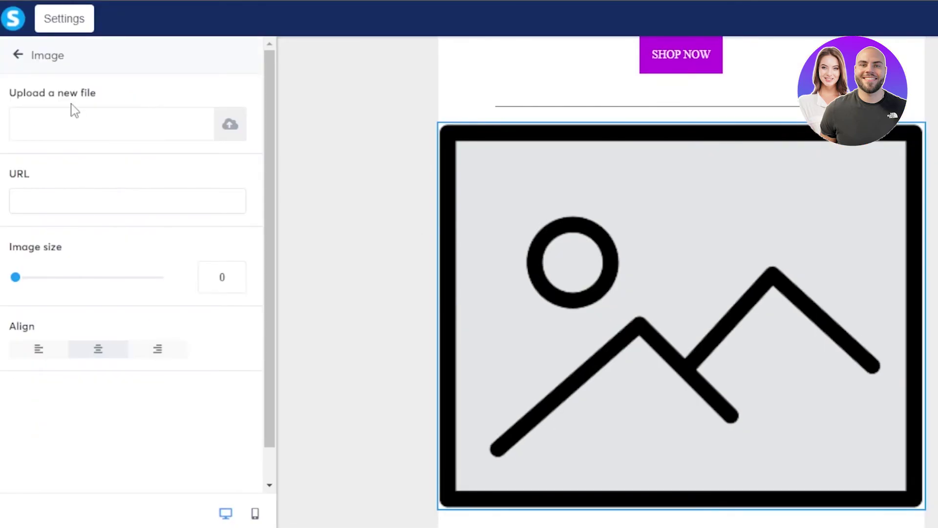
{"action": "left_click", "coordinate": [232, 134]}
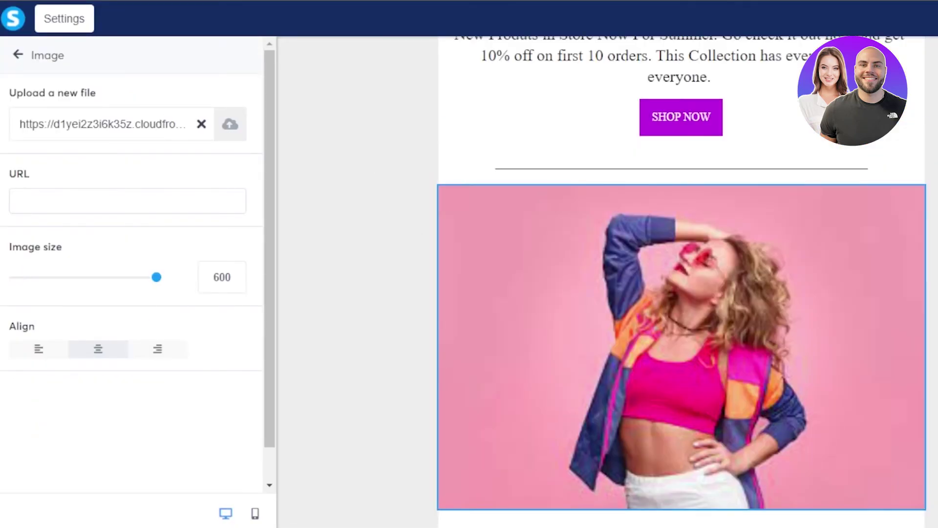
{"action": "key", "text": "Escape"}
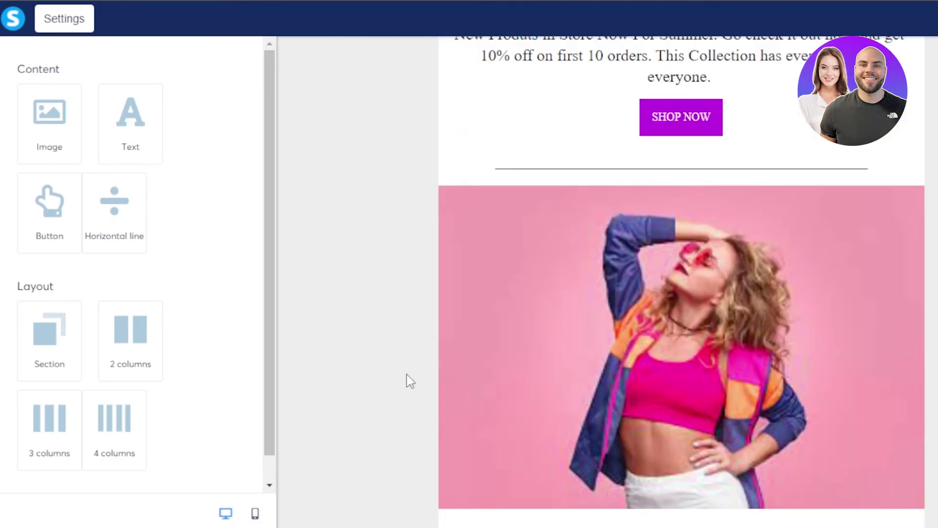
Save the email design changes
{"action": "scroll", "coordinate": [268, 232], "scroll_direction": "down", "scroll_amount": 1}
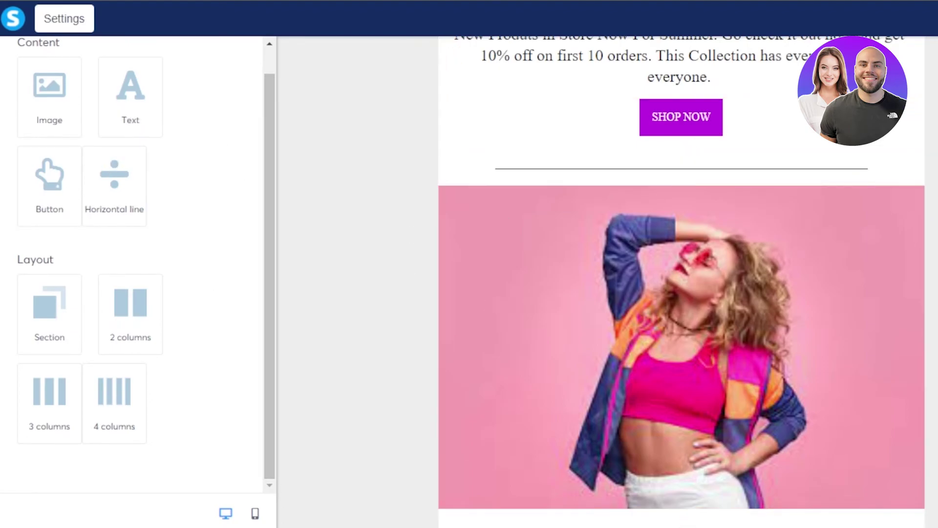
{"action": "scroll", "coordinate": [682, 293], "scroll_direction": "up", "scroll_amount": 10}
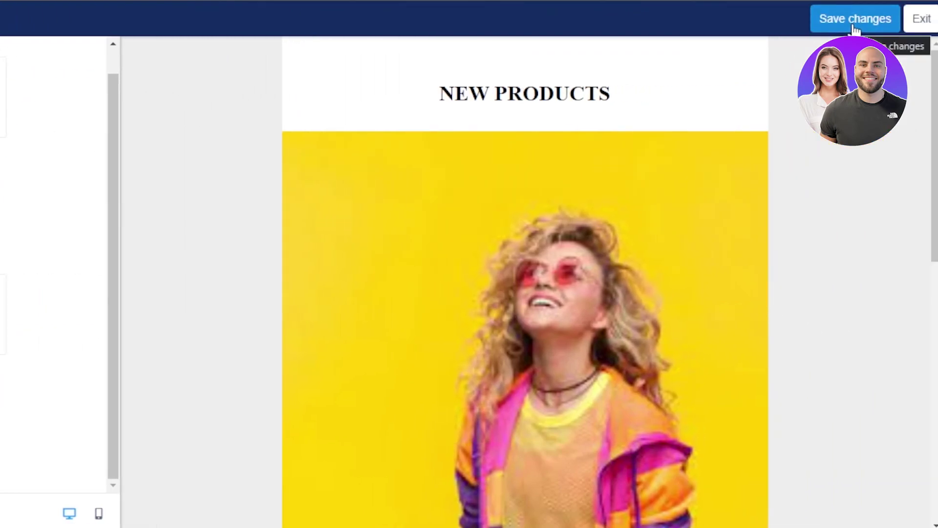
{"action": "left_click", "coordinate": [854, 20]}
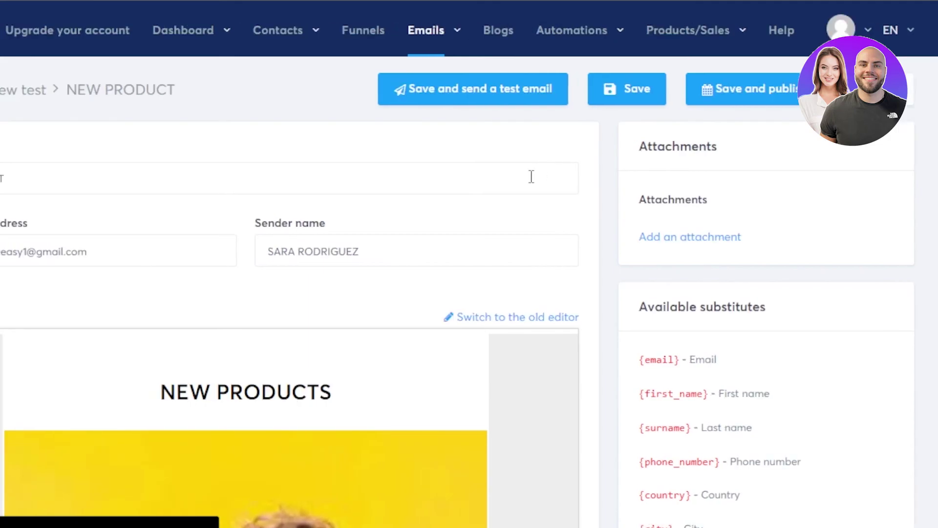
Scroll through the NEW PRODUCTS design preview on the email settings page
{"action": "scroll", "coordinate": [361, 322], "scroll_direction": "down", "scroll_amount": 5}
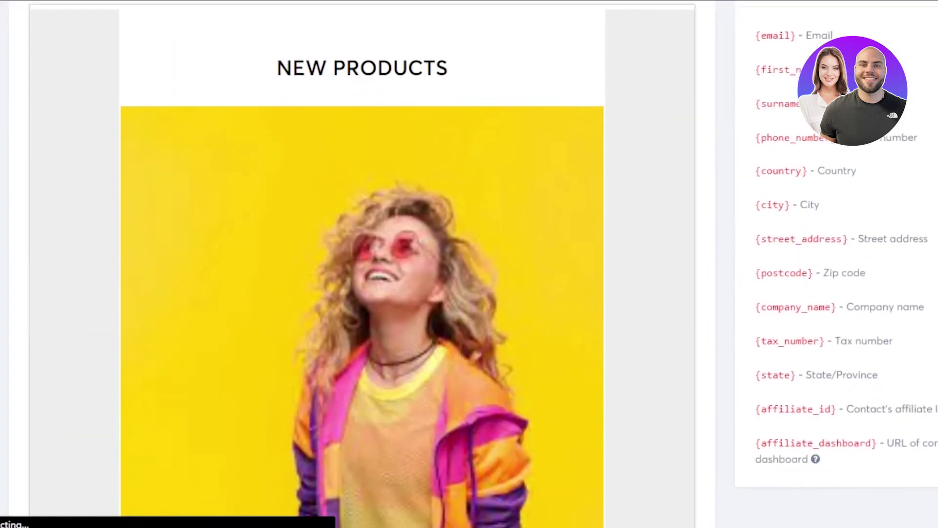
{"action": "scroll", "coordinate": [362, 323], "scroll_direction": "up", "scroll_amount": 5}
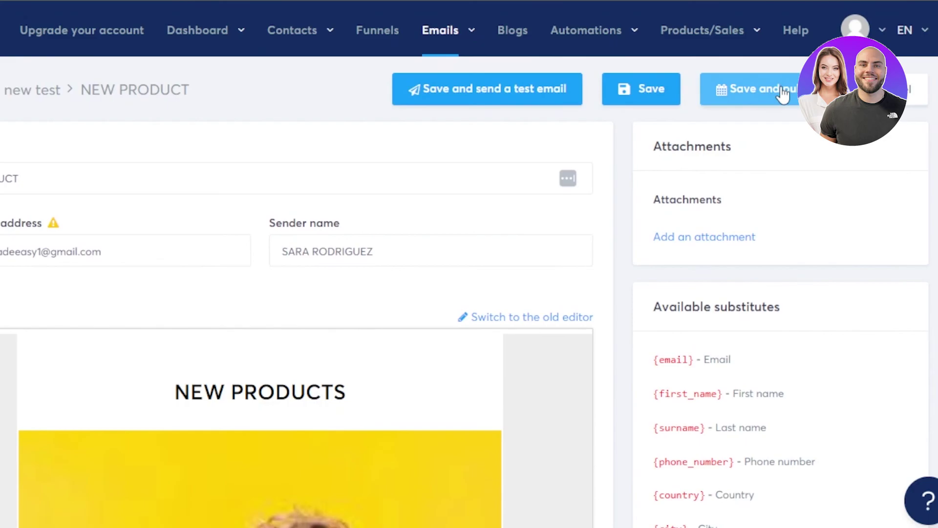
{"action": "left_click", "coordinate": [782, 93]}
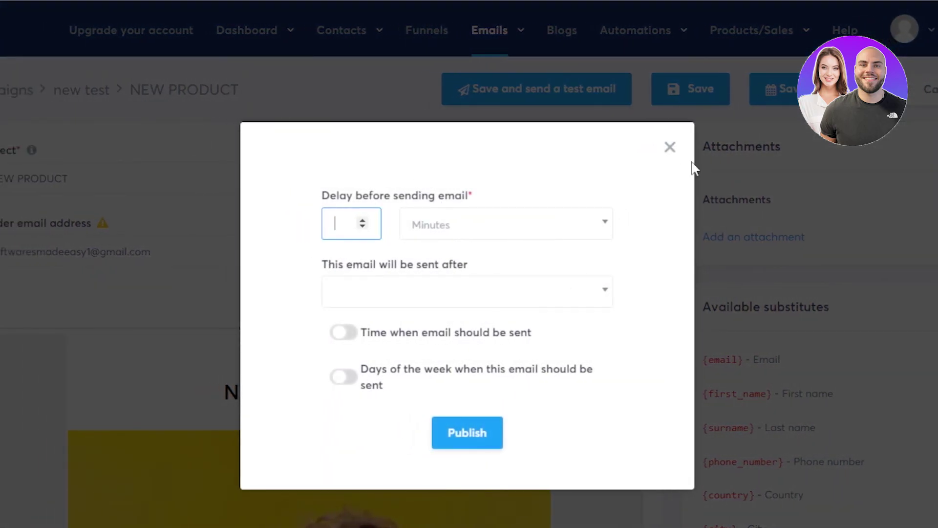
{"action": "left_click", "coordinate": [670, 147]}
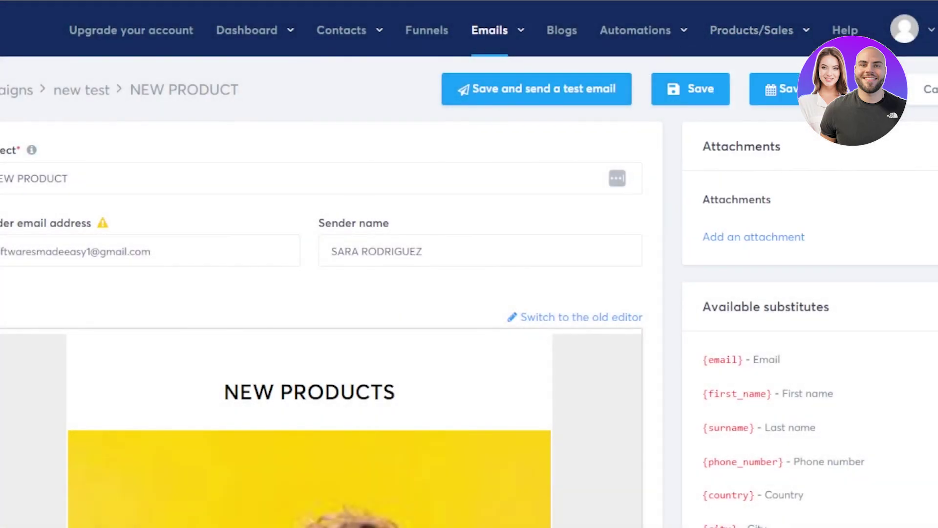
{"action": "mouse_move", "coordinate": [519, 33]}
{"action": "scroll", "coordinate": [313, 293], "scroll_direction": "down", "scroll_amount": 10}
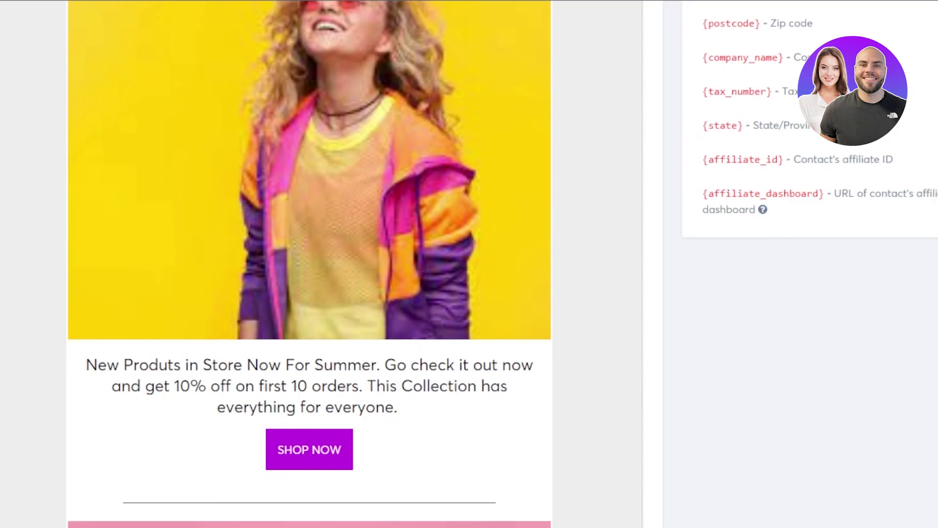
{"action": "scroll", "coordinate": [309, 264], "scroll_direction": "down", "scroll_amount": 5}
{"action": "scroll", "coordinate": [309, 264], "scroll_direction": "up", "scroll_amount": 10}
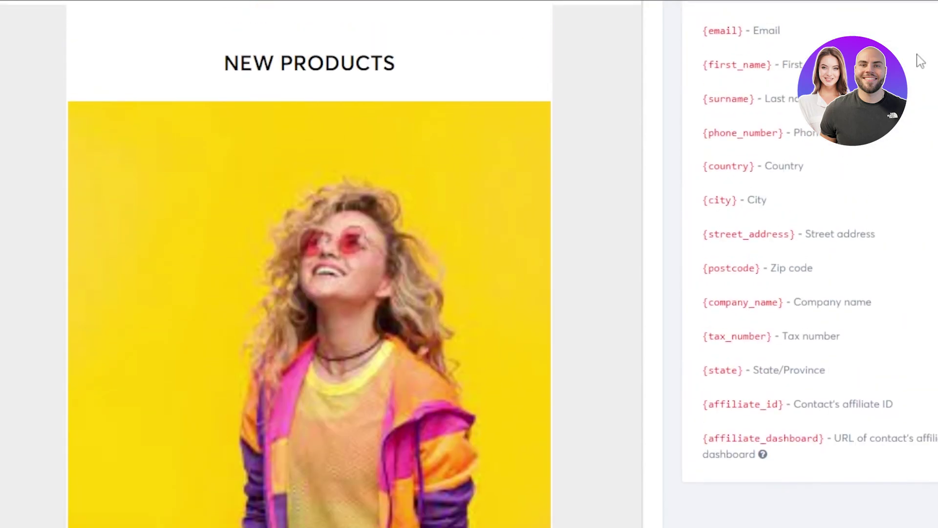
{"action": "scroll", "coordinate": [313, 264], "scroll_direction": "up", "scroll_amount": 5}
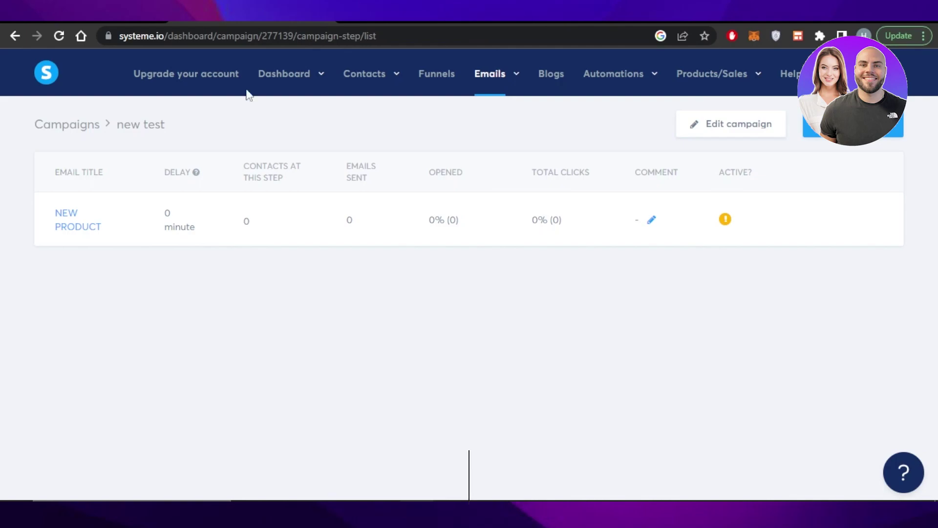
Go to the Main dashboard from the Dashboard menu
{"action": "mouse_move", "coordinate": [273, 72]}
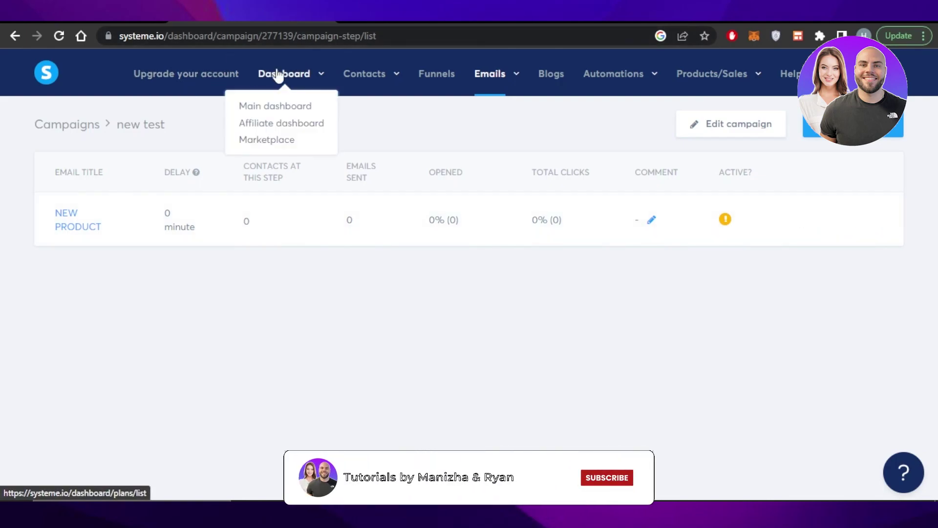
{"action": "left_click", "coordinate": [279, 105]}
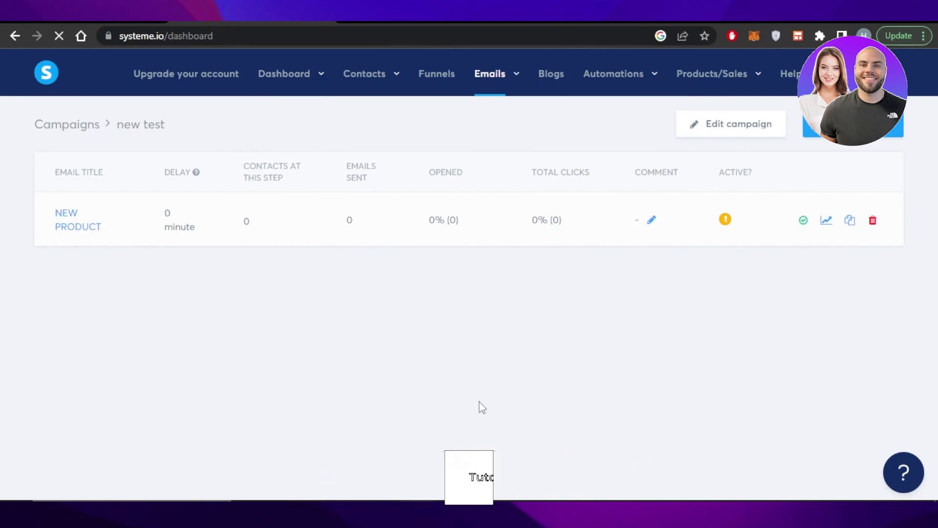